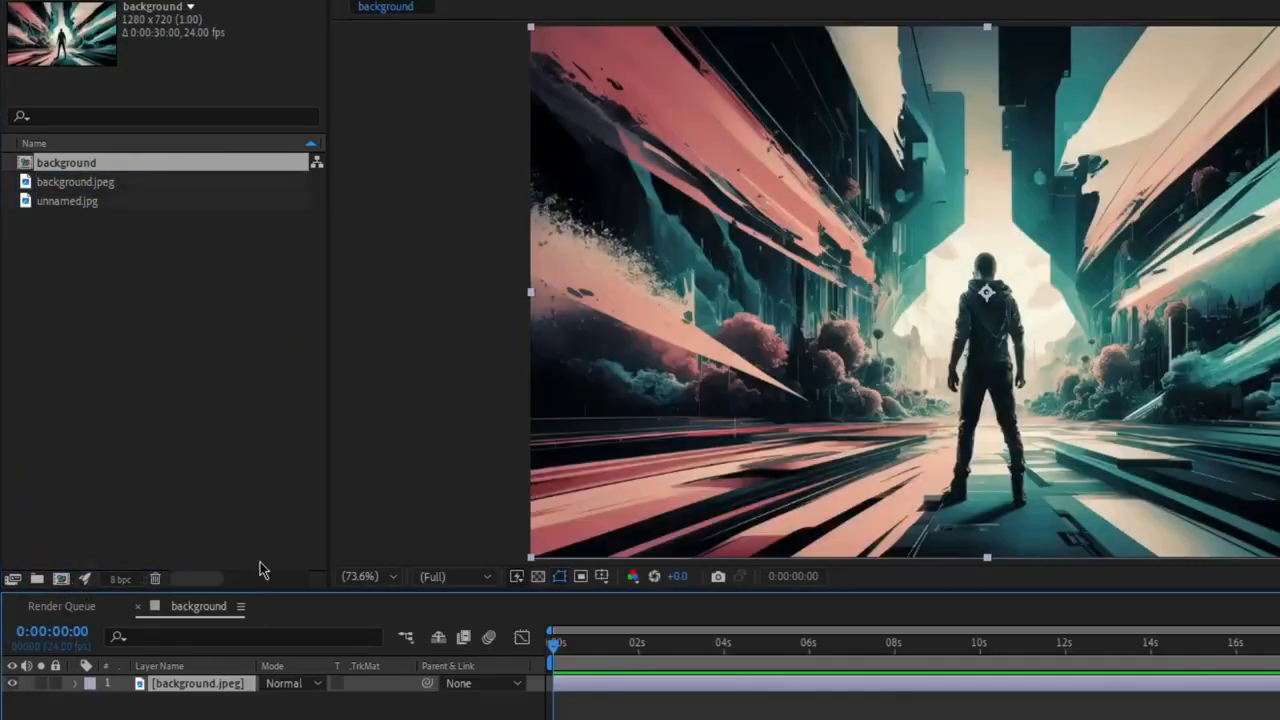
# Add unnamed.jpg to the composition above the background layer and scale it down uniformly to a smaller cover image.
pyautogui.moveTo(67, 201); pyautogui.dragTo(114, 675)
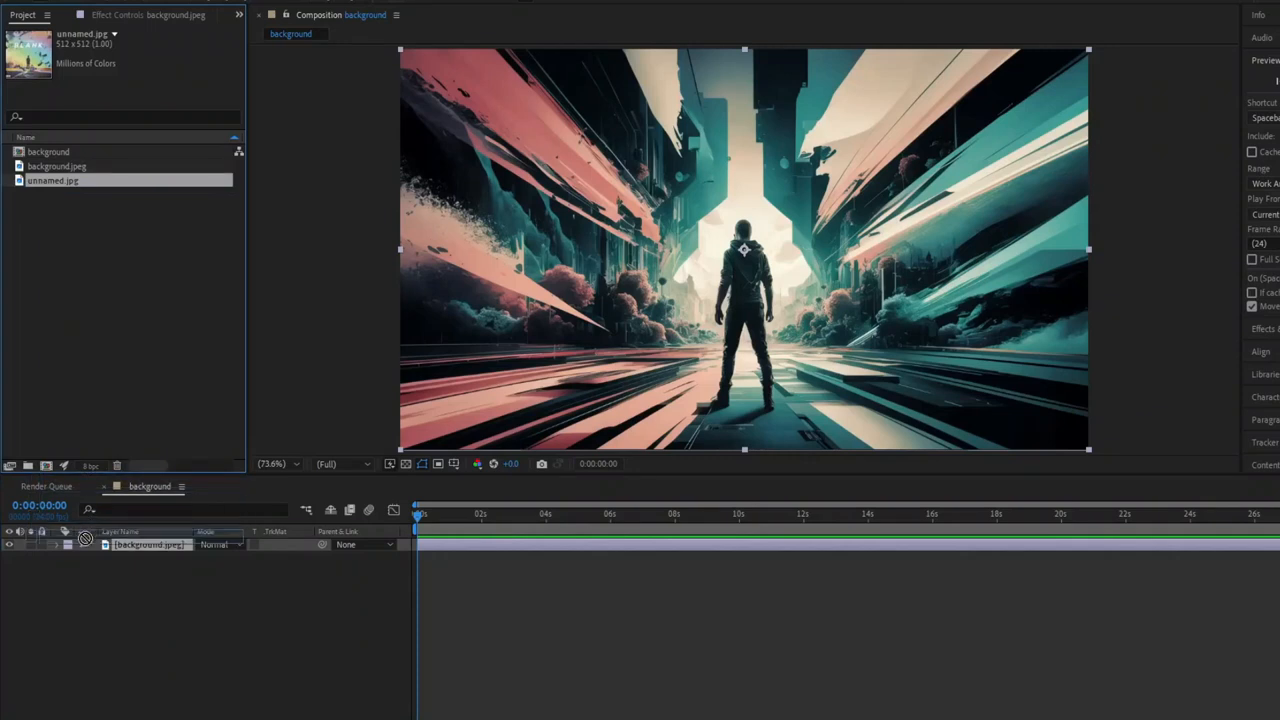
pyautogui.moveTo(85, 540); pyautogui.dragTo(89, 545)
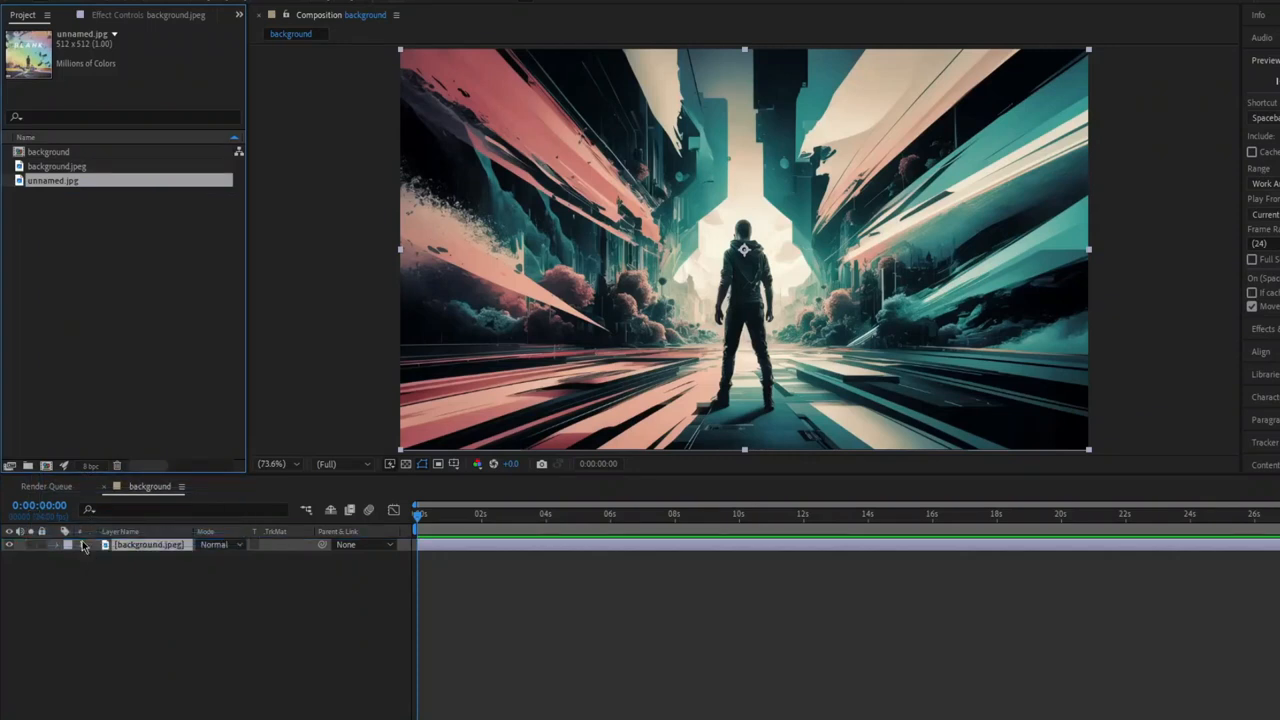
pyautogui.press('s')
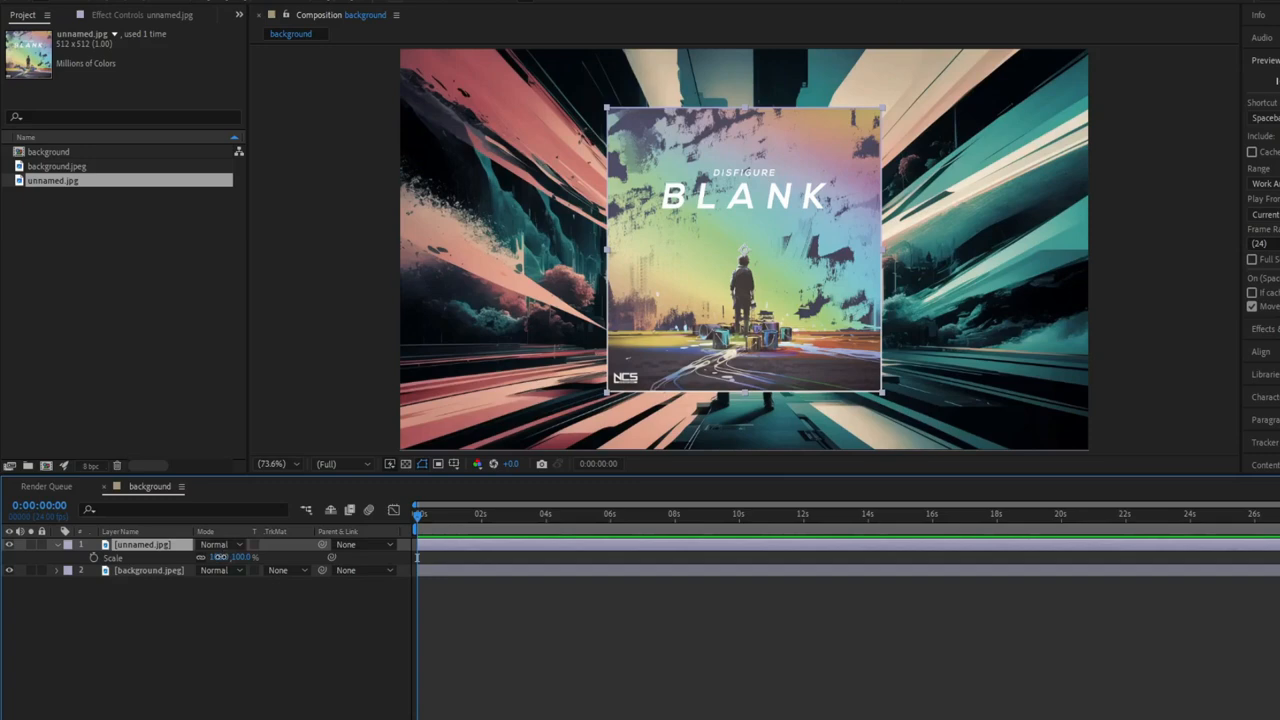
pyautogui.moveTo(219, 556); pyautogui.dragTo(198, 557)
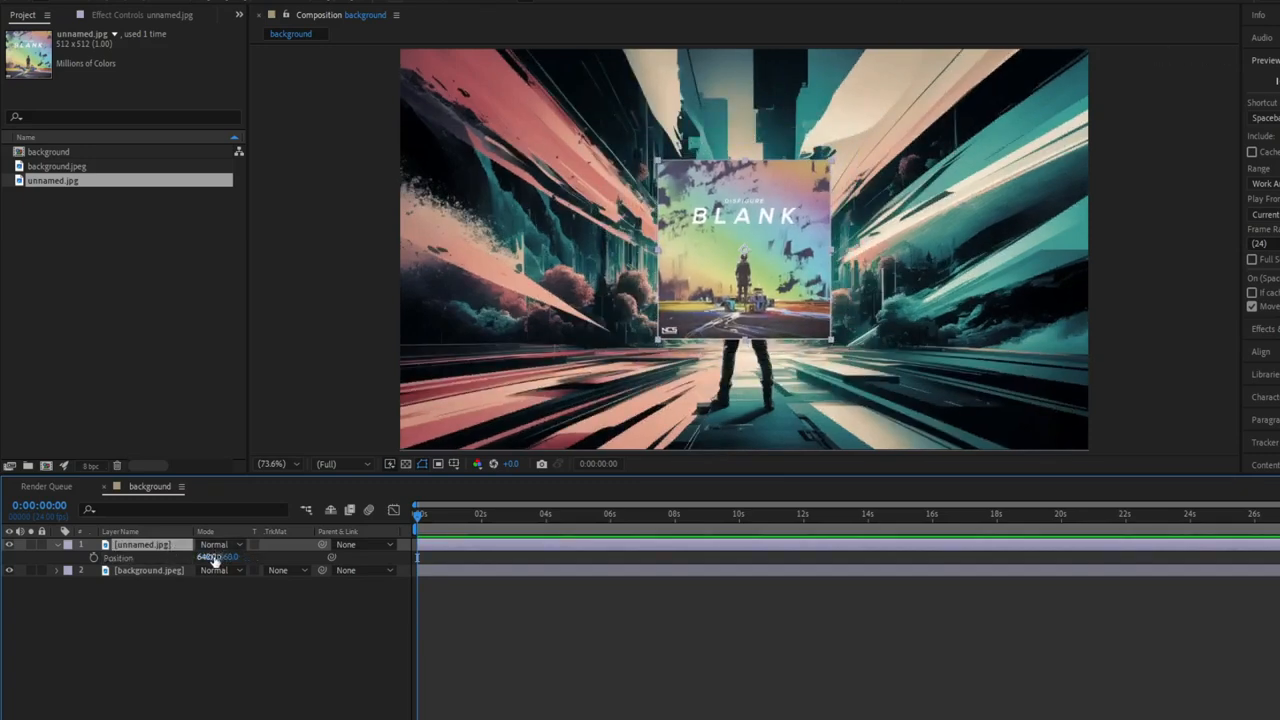
# Move the unnamed.jpg cover left of the standing figure, to position 310, 360.
pyautogui.moveTo(205, 557); pyautogui.dragTo(73, 564)
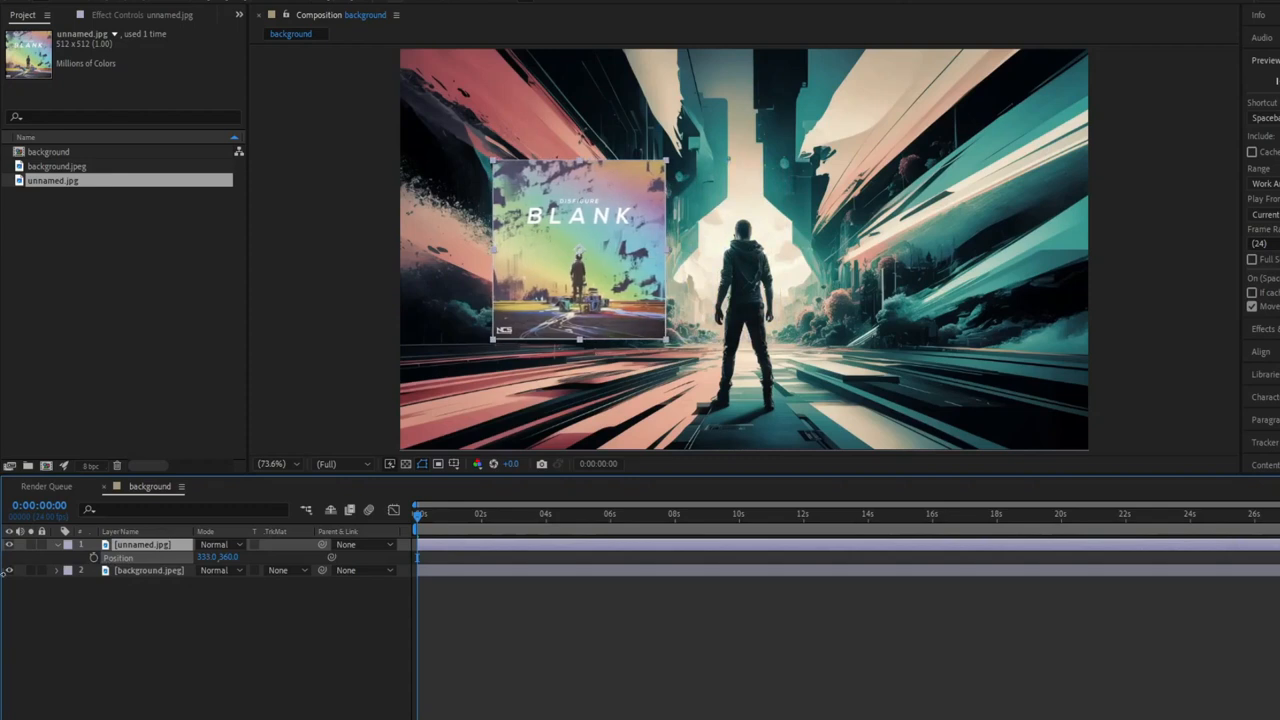
pyautogui.moveTo(215, 557); pyautogui.dragTo(198, 557)
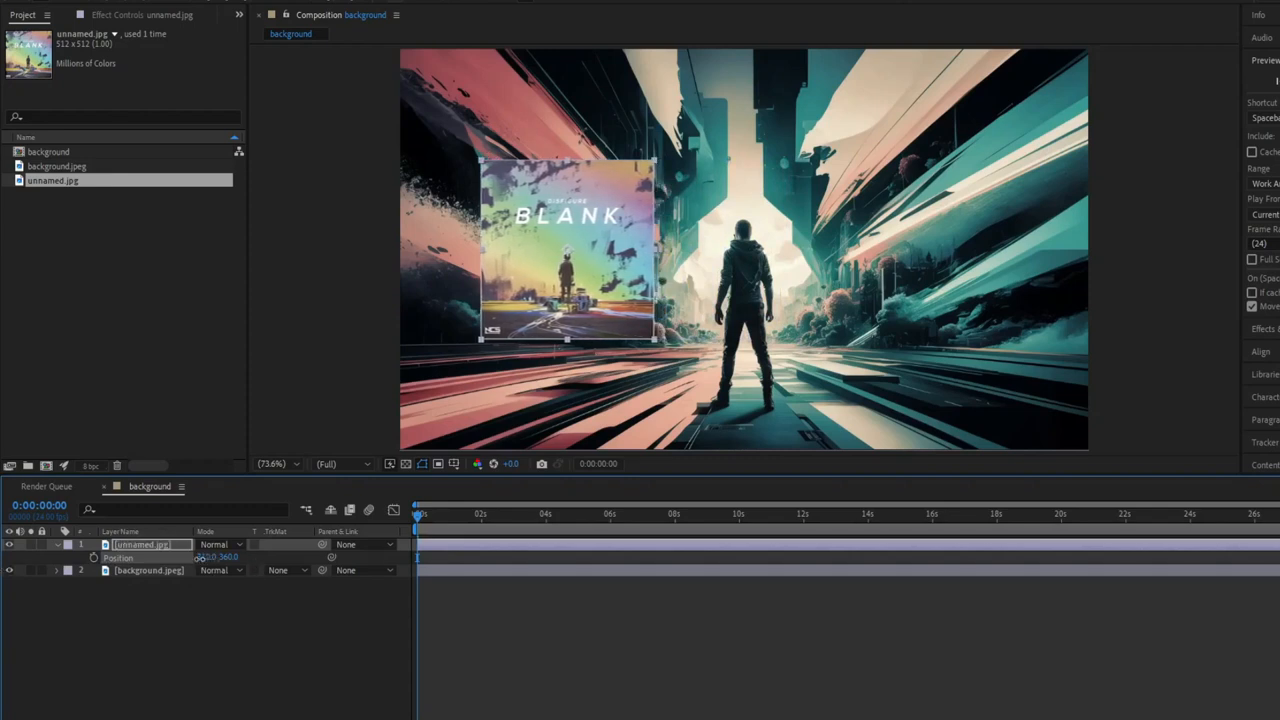
# Scale the background.jpeg layer up slightly beyond the frame and center it vertically in the composition.
pyautogui.click(171, 572)
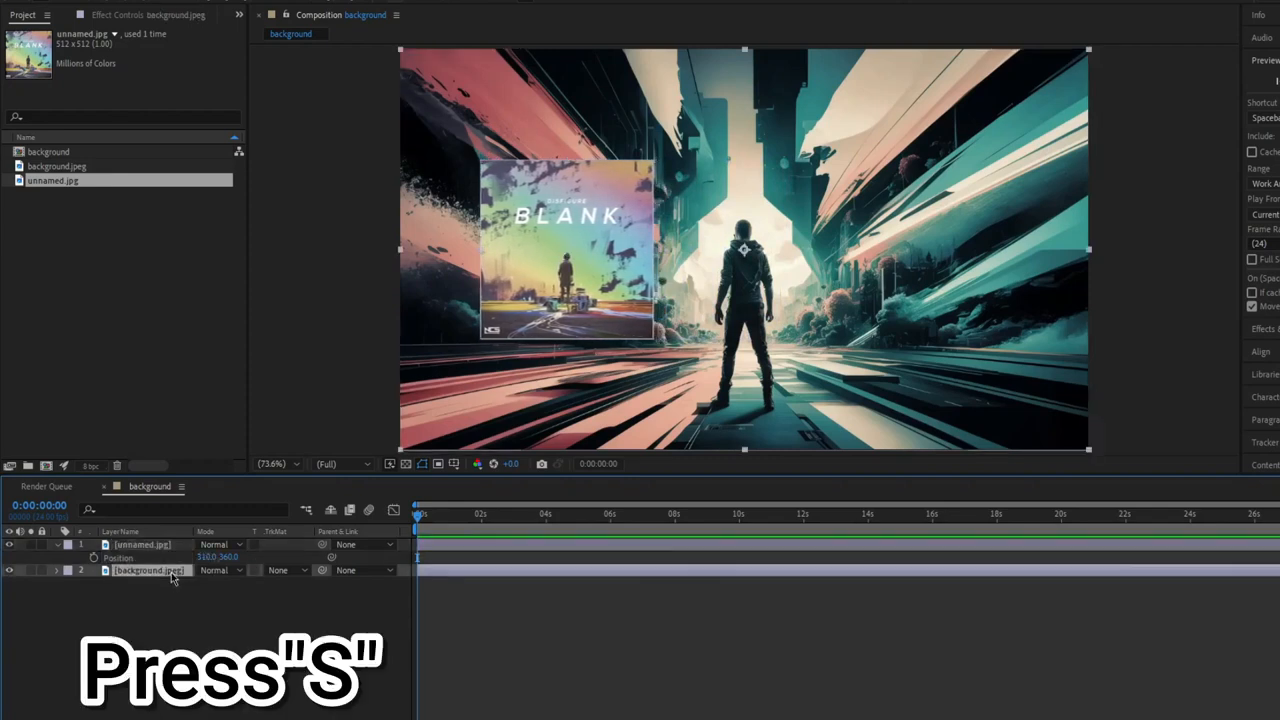
pyautogui.press('s')
pyautogui.moveTo(212, 584)
pyautogui.mouseDown()
pyautogui.moveTo(226, 583)
pyautogui.moveTo(206, 582)
pyautogui.moveTo(197, 558)
pyautogui.moveTo(221, 584)
pyautogui.mouseUp()
pyautogui.moveTo(702, 372); pyautogui.dragTo(717, 393)
pyautogui.click(1258, 352)
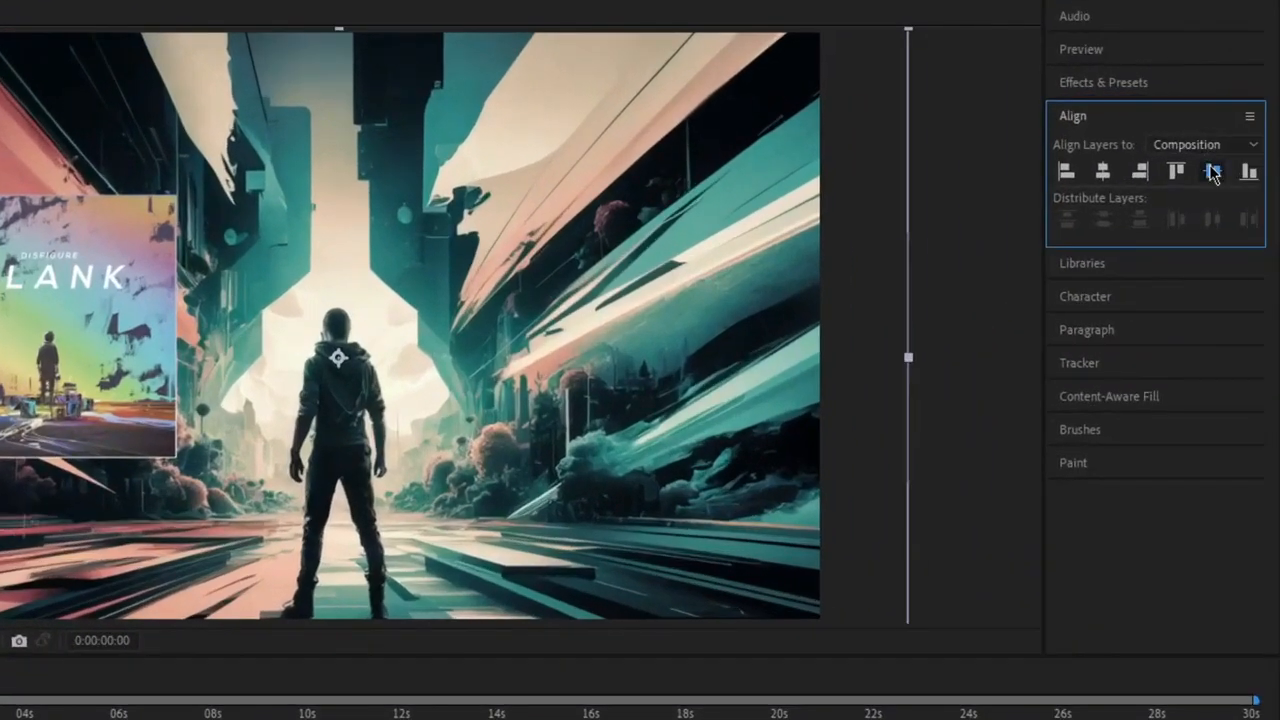
pyautogui.click(1211, 170)
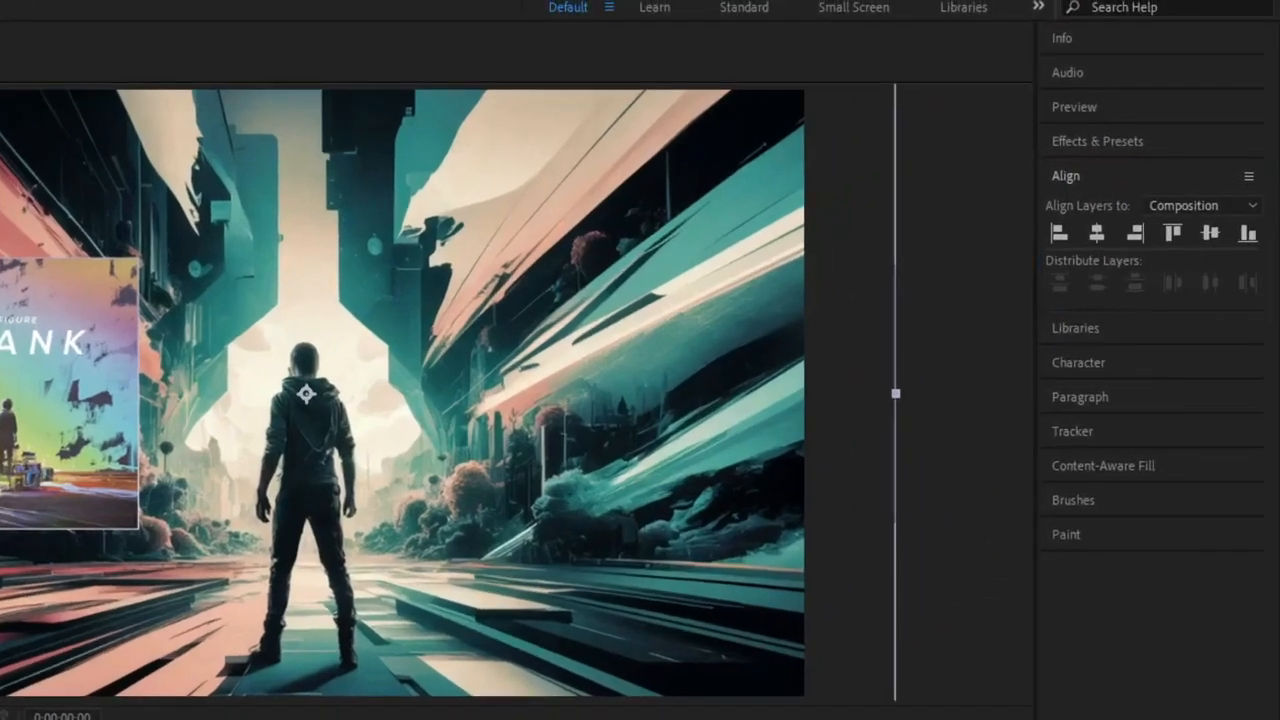
# Apply Gaussian Blur (Legacy) to the background.jpeg layer with a blurriness of 5.6.
pyautogui.click(1097, 141)
pyautogui.click(1098, 172)
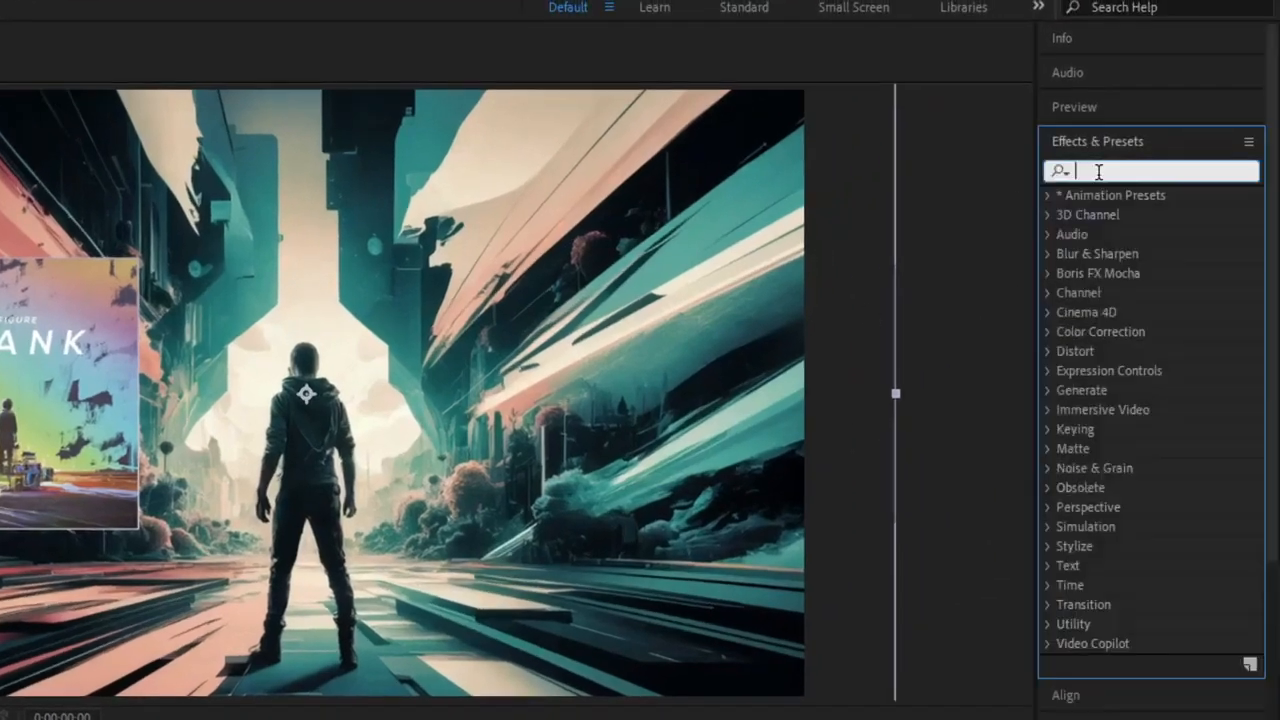
pyautogui.write('gau')
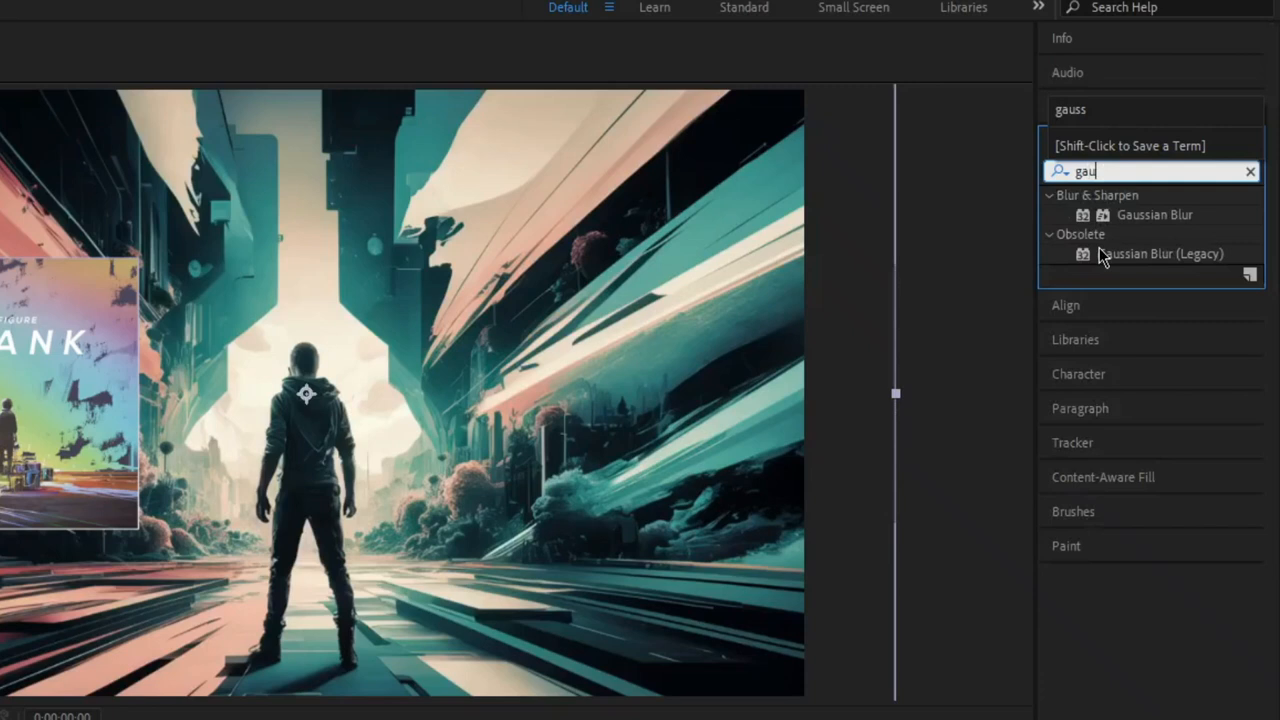
pyautogui.moveTo(1099, 253); pyautogui.dragTo(568, 445)
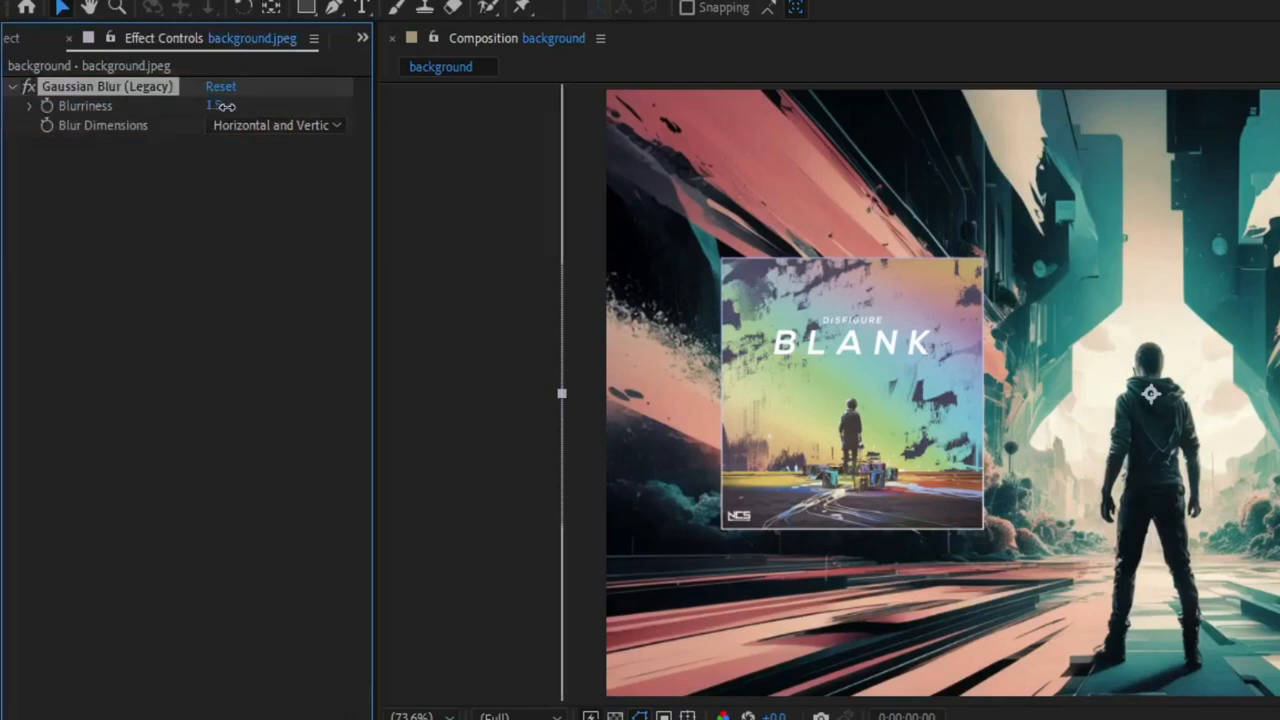
pyautogui.moveTo(212, 105)
pyautogui.mouseDown()
pyautogui.moveTo(322, 104)
pyautogui.moveTo(247, 99)
pyautogui.moveTo(268, 85)
pyautogui.mouseUp()
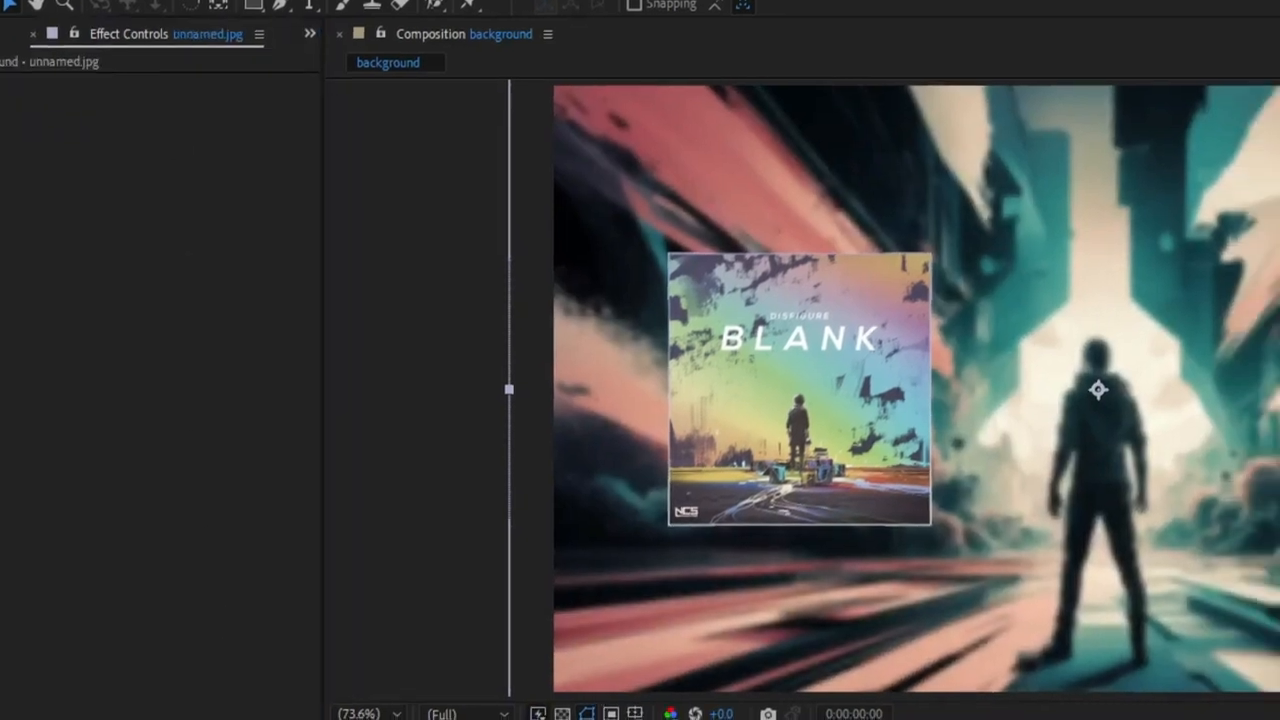
# Apply the Crop Edges preset to unnamed.jpg with a crop amount of 8.3% per edge and a feather of 18.
pyautogui.click(799, 389)
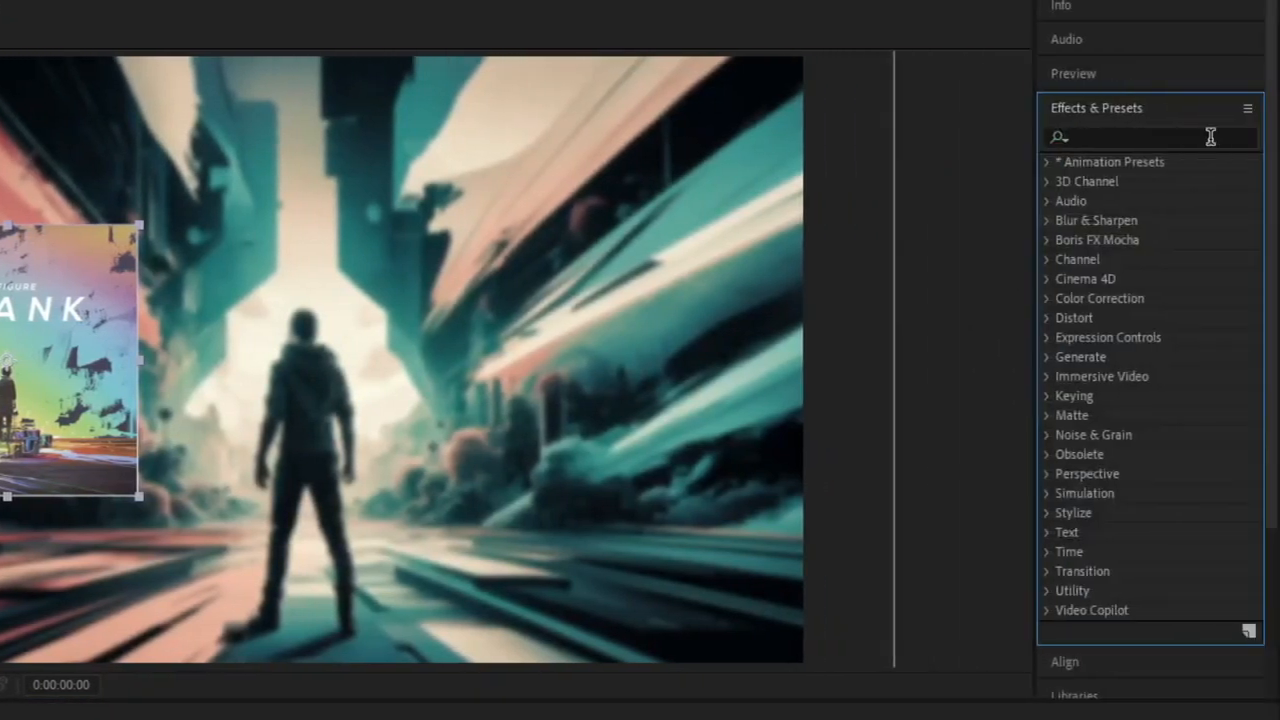
pyautogui.click(1210, 136)
pyautogui.write('crop')
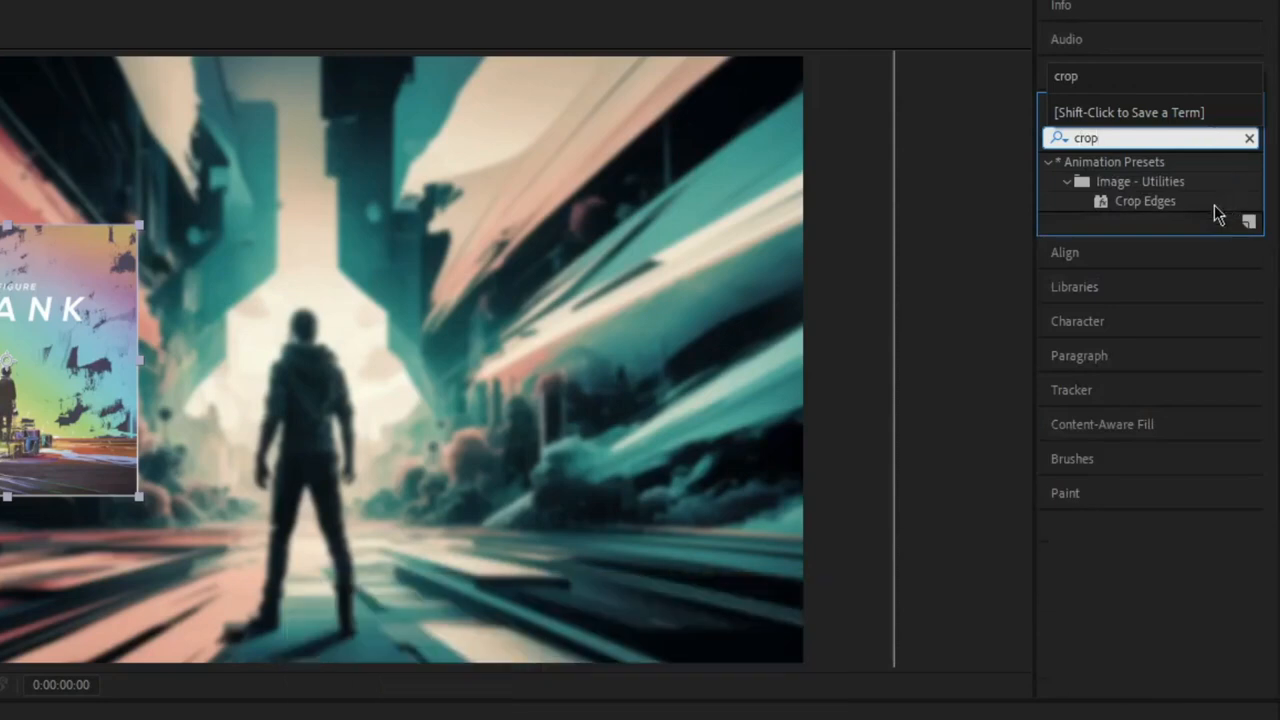
pyautogui.moveTo(1176, 203); pyautogui.dragTo(180, 664)
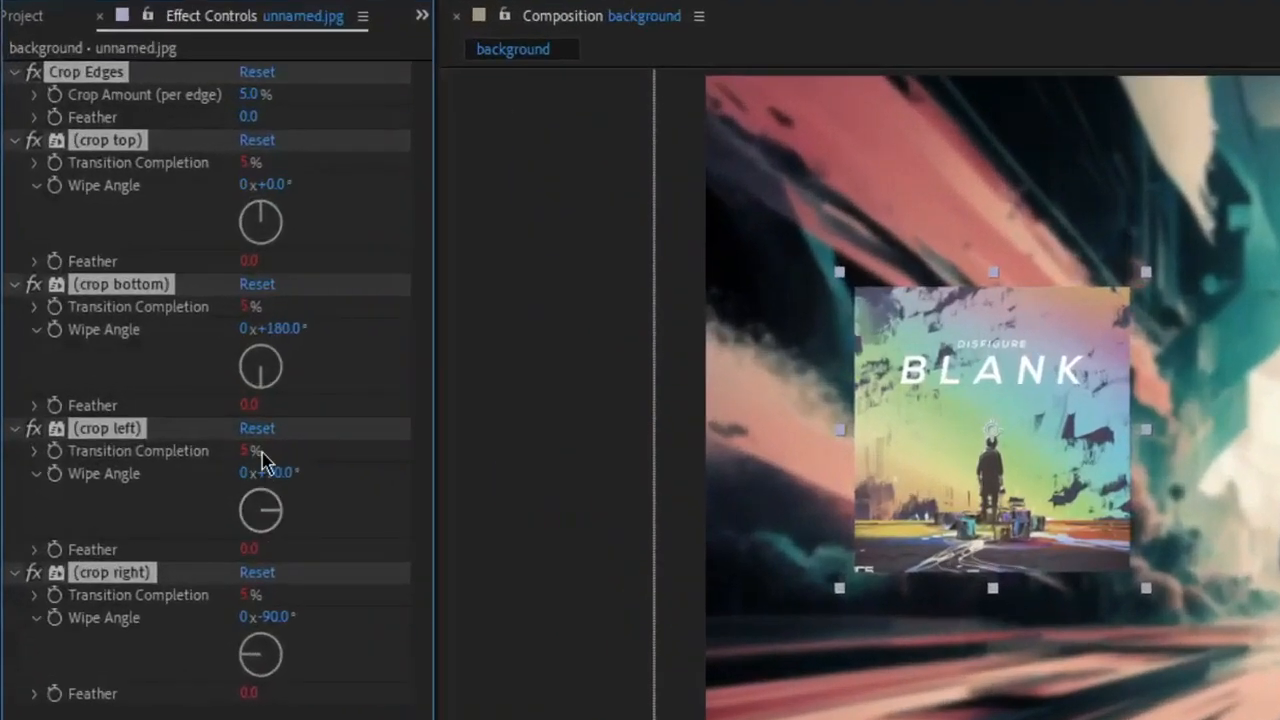
pyautogui.moveTo(247, 119)
pyautogui.mouseDown()
pyautogui.moveTo(292, 119)
pyautogui.moveTo(296, 90)
pyautogui.moveTo(262, 115)
pyautogui.moveTo(232, 116)
pyautogui.mouseUp()
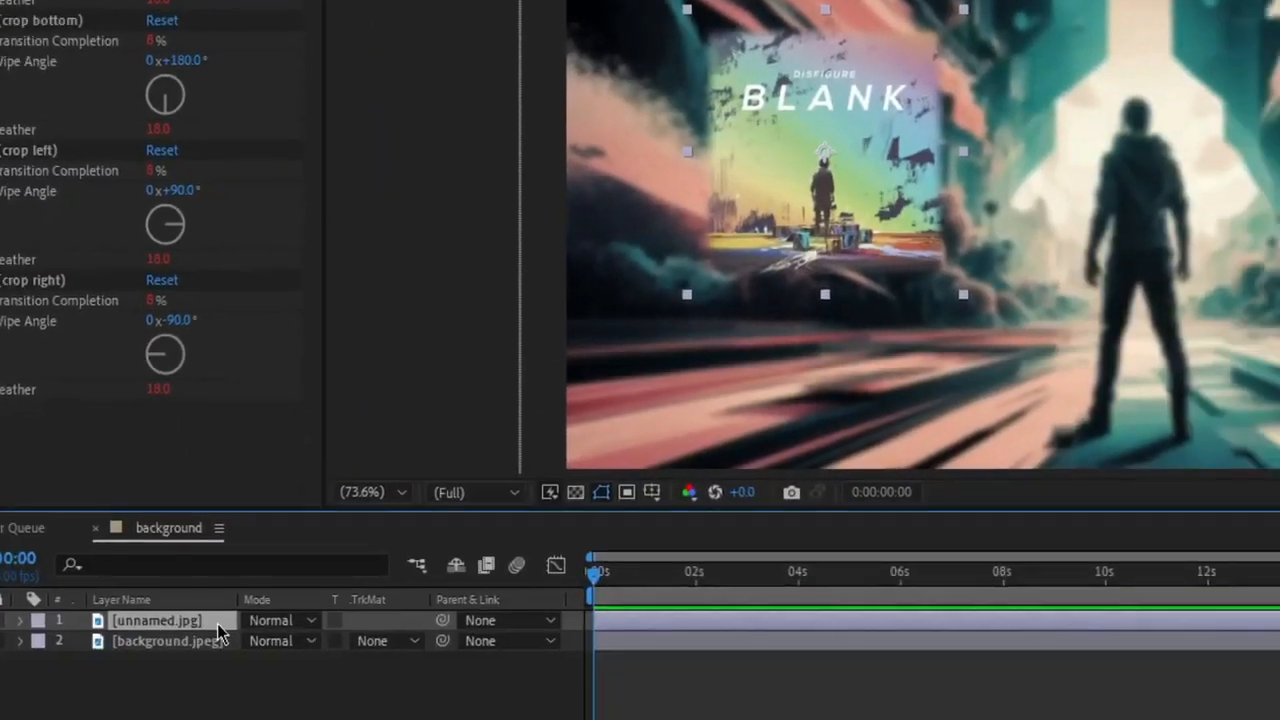
# Shift the unnamed.jpg cover further left to position 275, 360.
pyautogui.press('p')
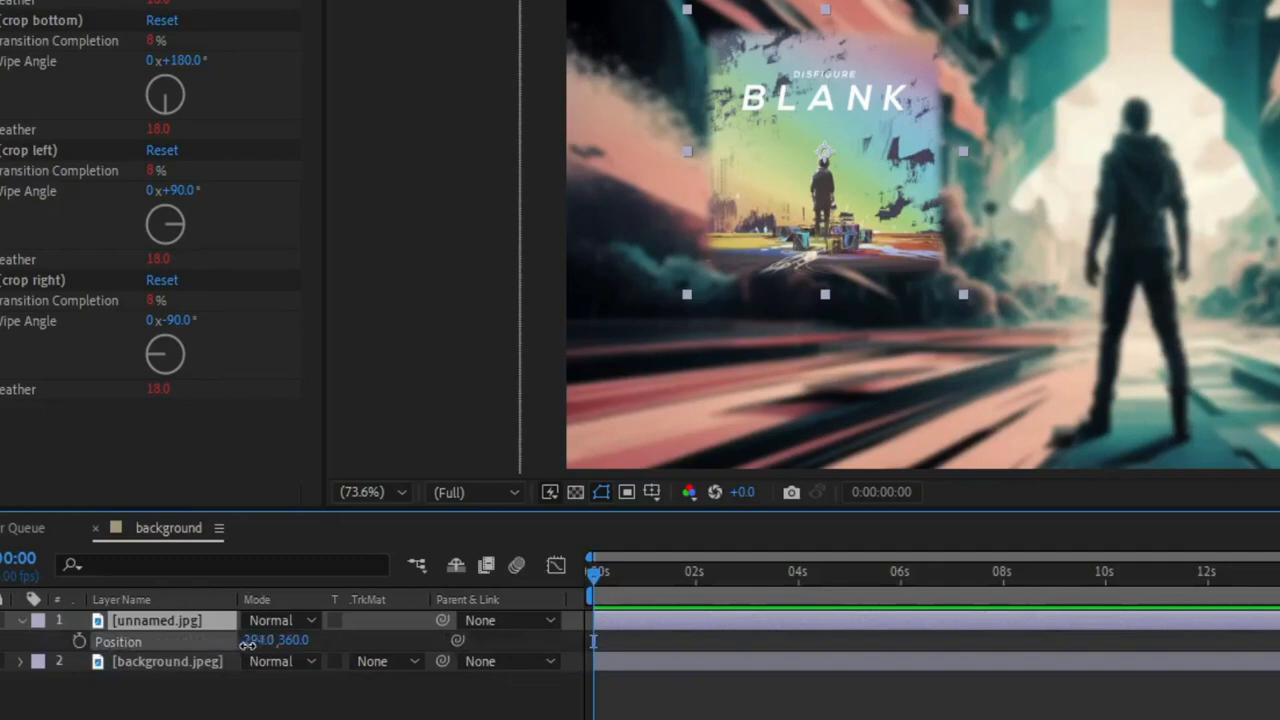
pyautogui.moveTo(227, 645); pyautogui.dragTo(225, 646)
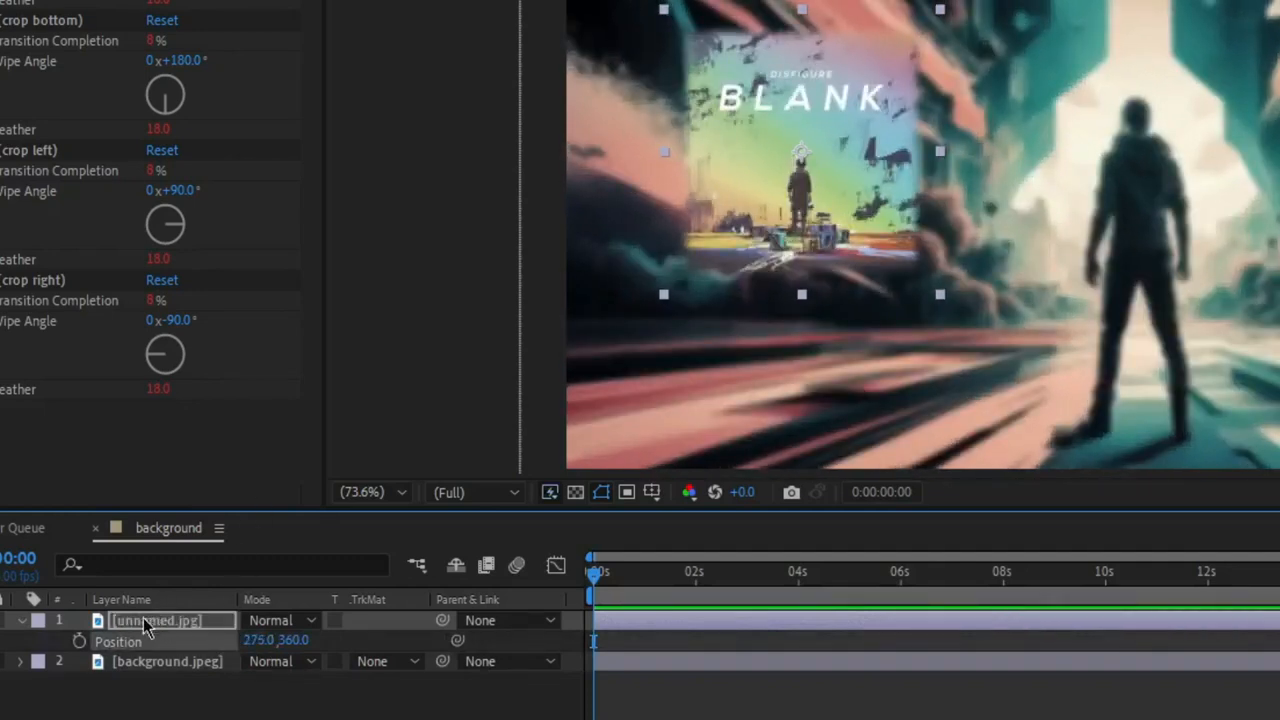
pyautogui.click(144, 619)
pyautogui.press('p')
# Create a new 1280 x 720 px black solid layer named Black Solid 1.
pyautogui.click(263, 708)
pyautogui.rightClick(269, 665)
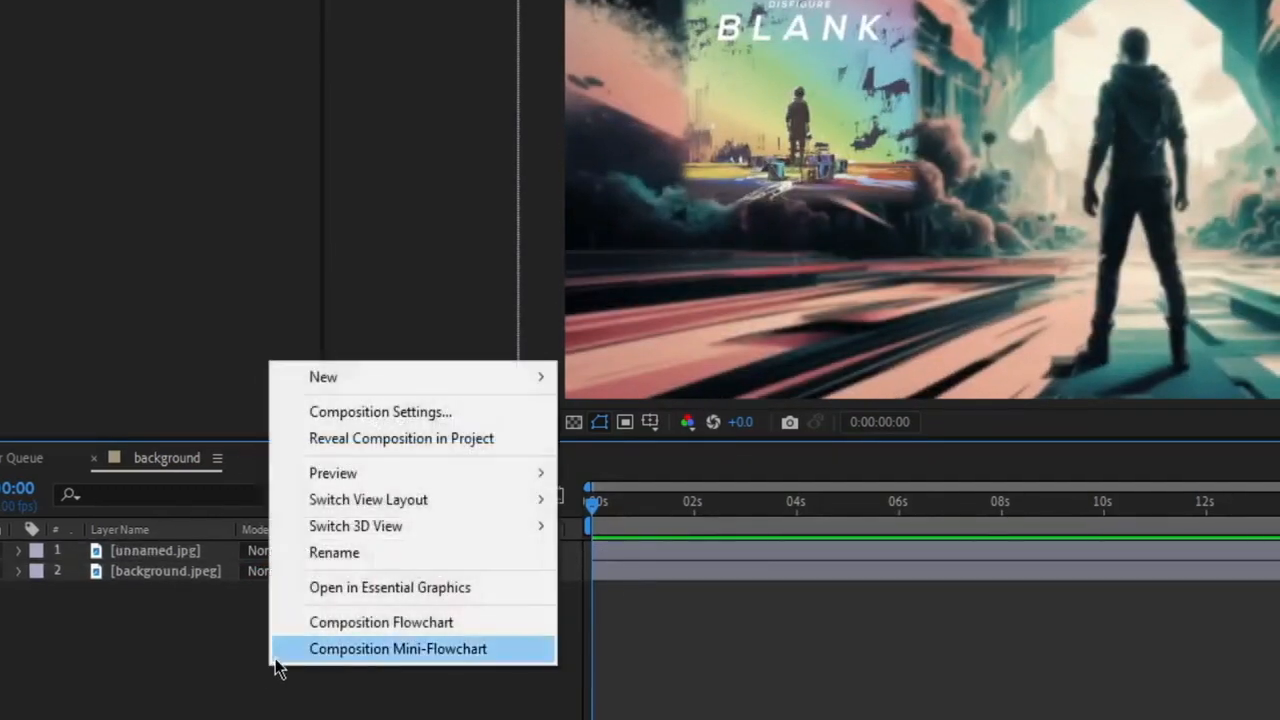
pyautogui.moveTo(540, 378)
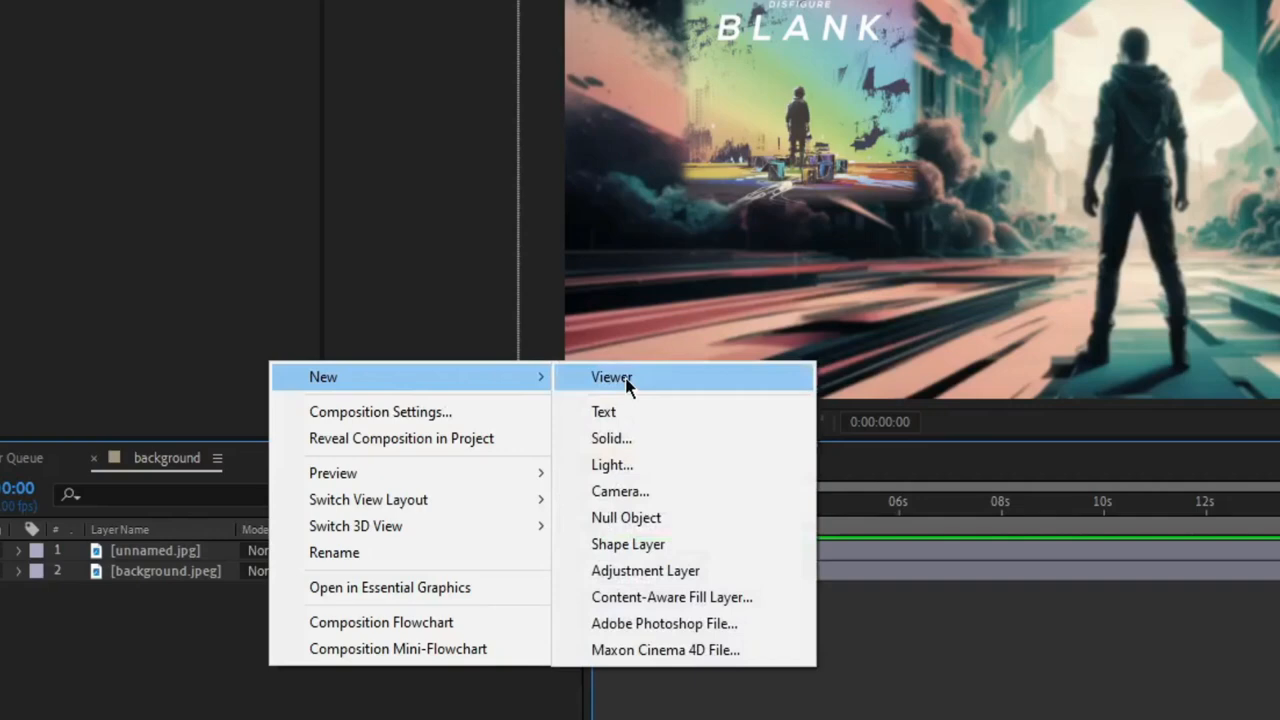
pyautogui.click(651, 437)
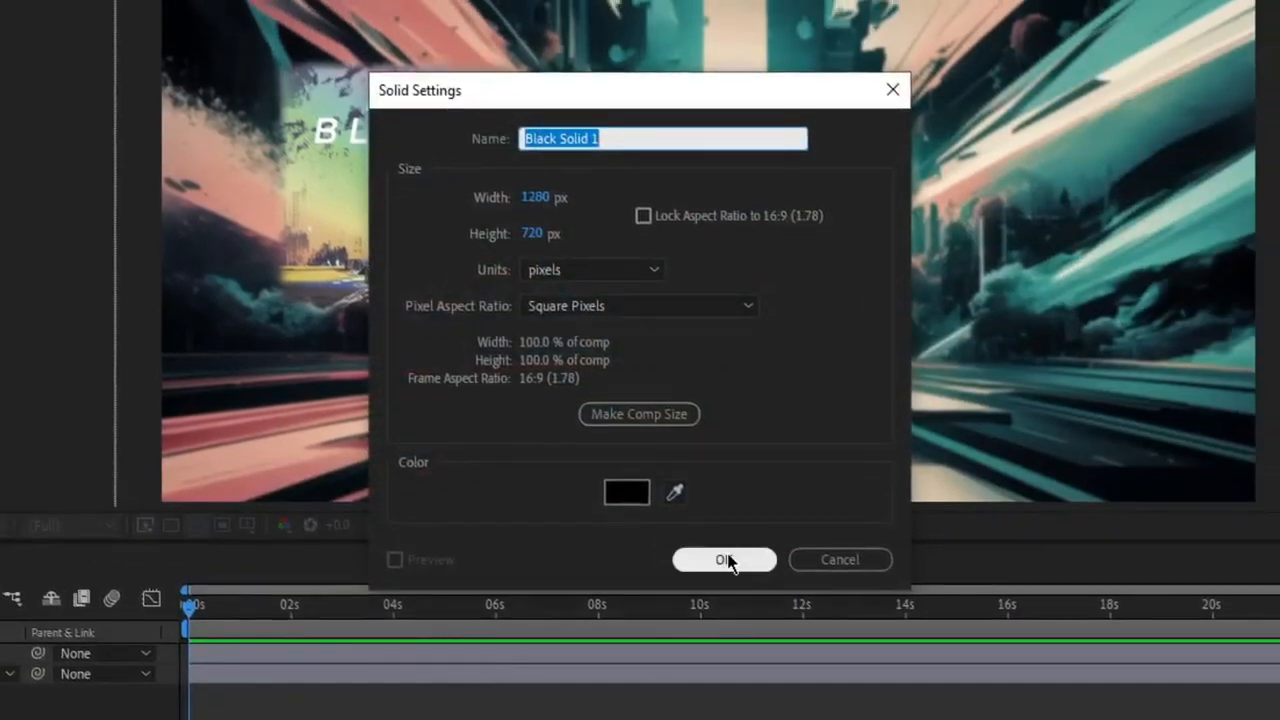
pyautogui.click(724, 559)
# Find the Audio Spectrum effect and apply it to the black solid.
pyautogui.click(1203, 132)
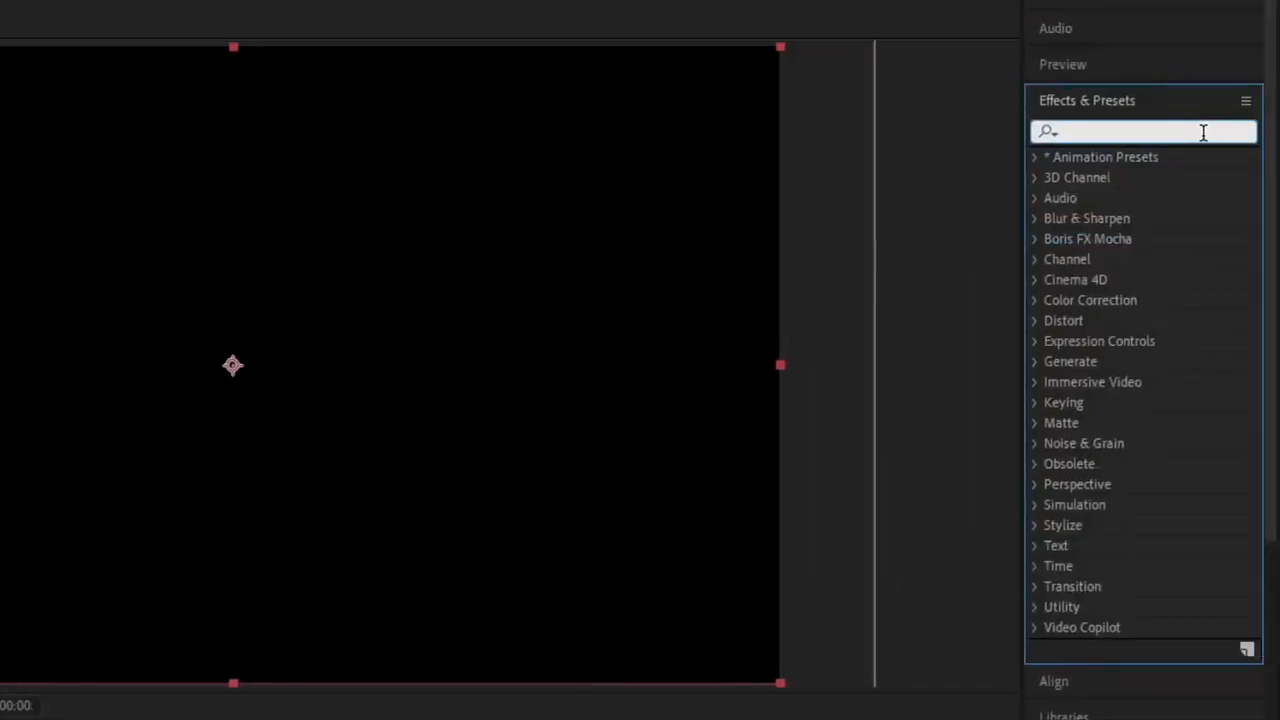
pyautogui.write('aud')
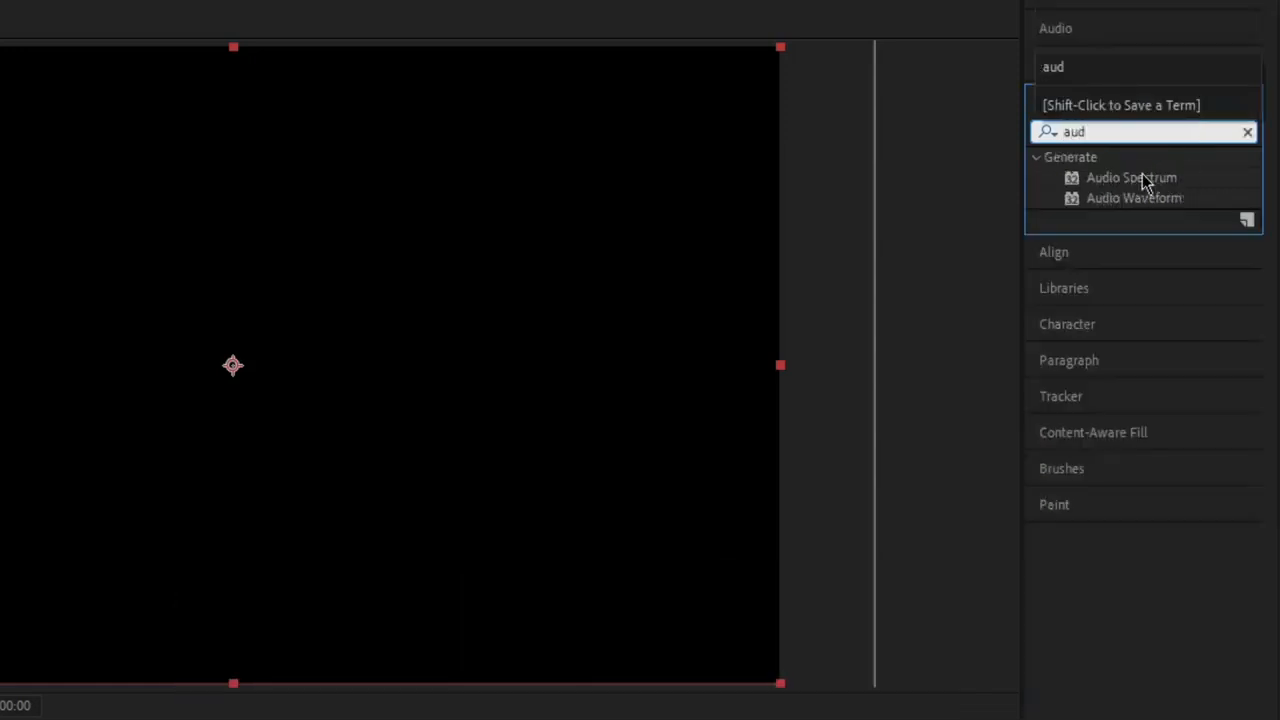
pyautogui.moveTo(1142, 177); pyautogui.dragTo(260, 394)
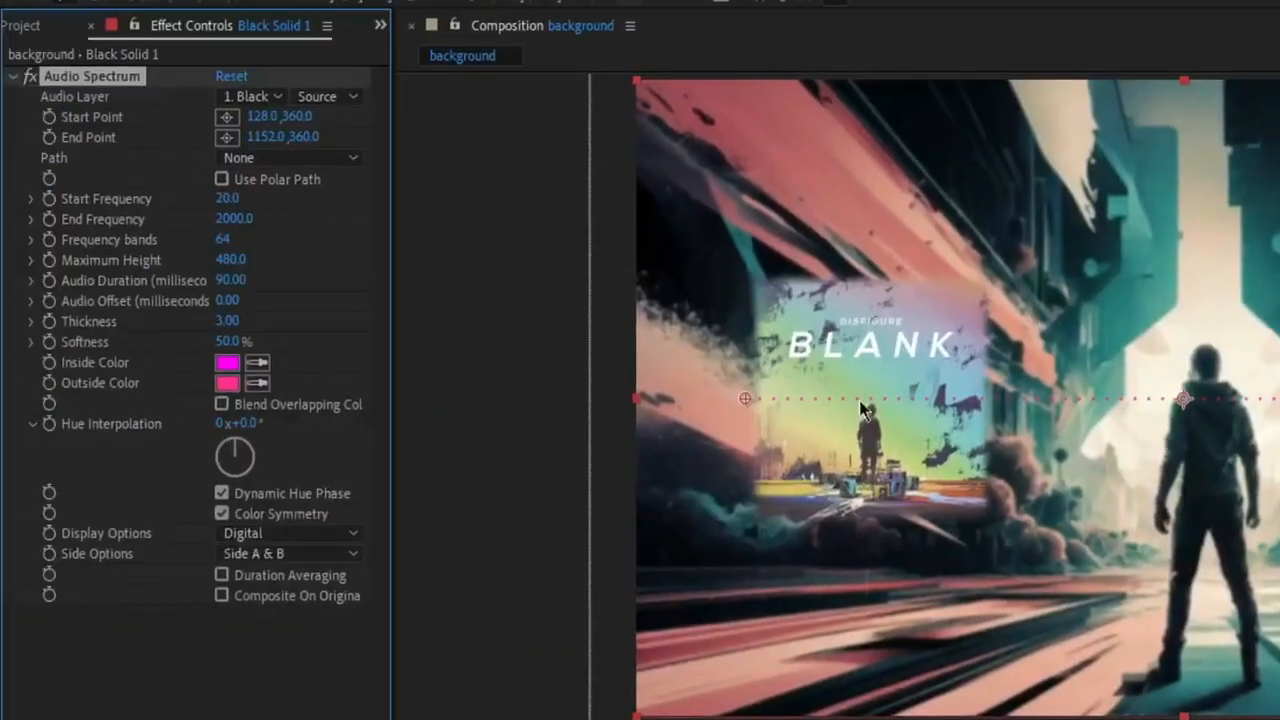
# Import the Disfigure - Blank MP3, add it below the other layers, and set it as the Audio Spectrum's audio layer.
pyautogui.doubleClick(81, 420)
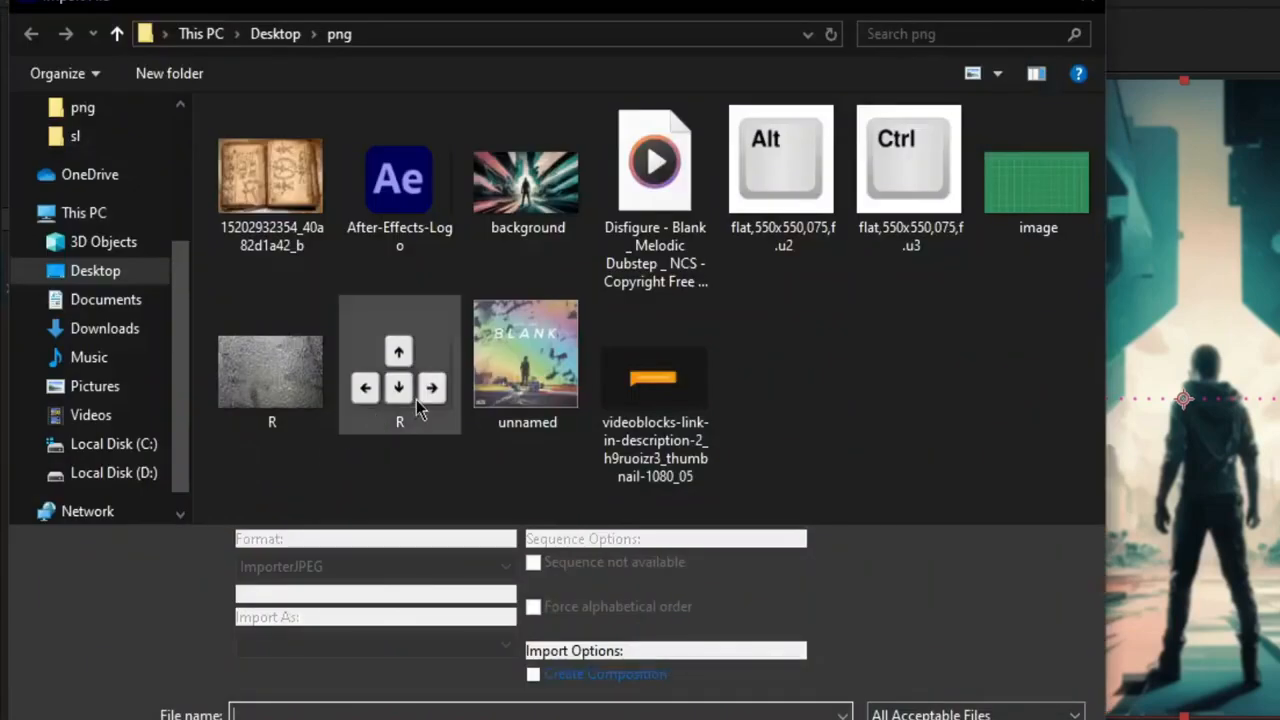
pyautogui.click(630, 245)
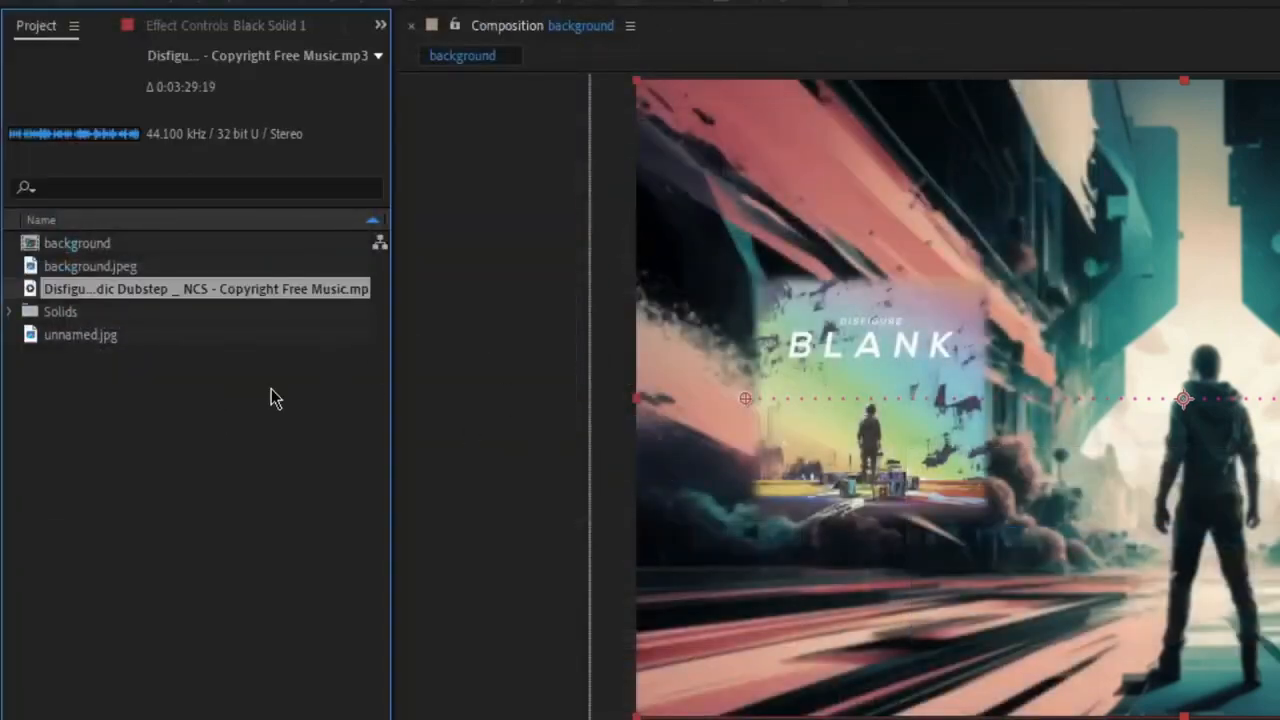
pyautogui.moveTo(207, 289); pyautogui.dragTo(269, 553)
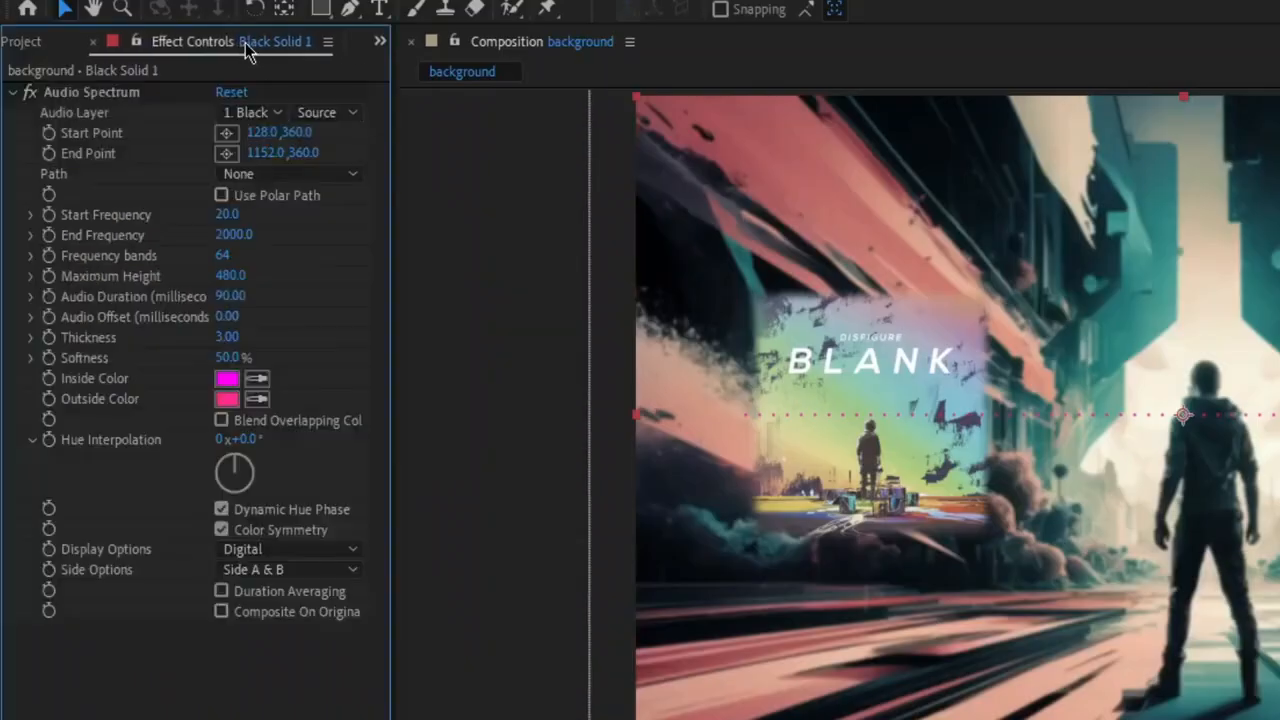
pyautogui.click(250, 112)
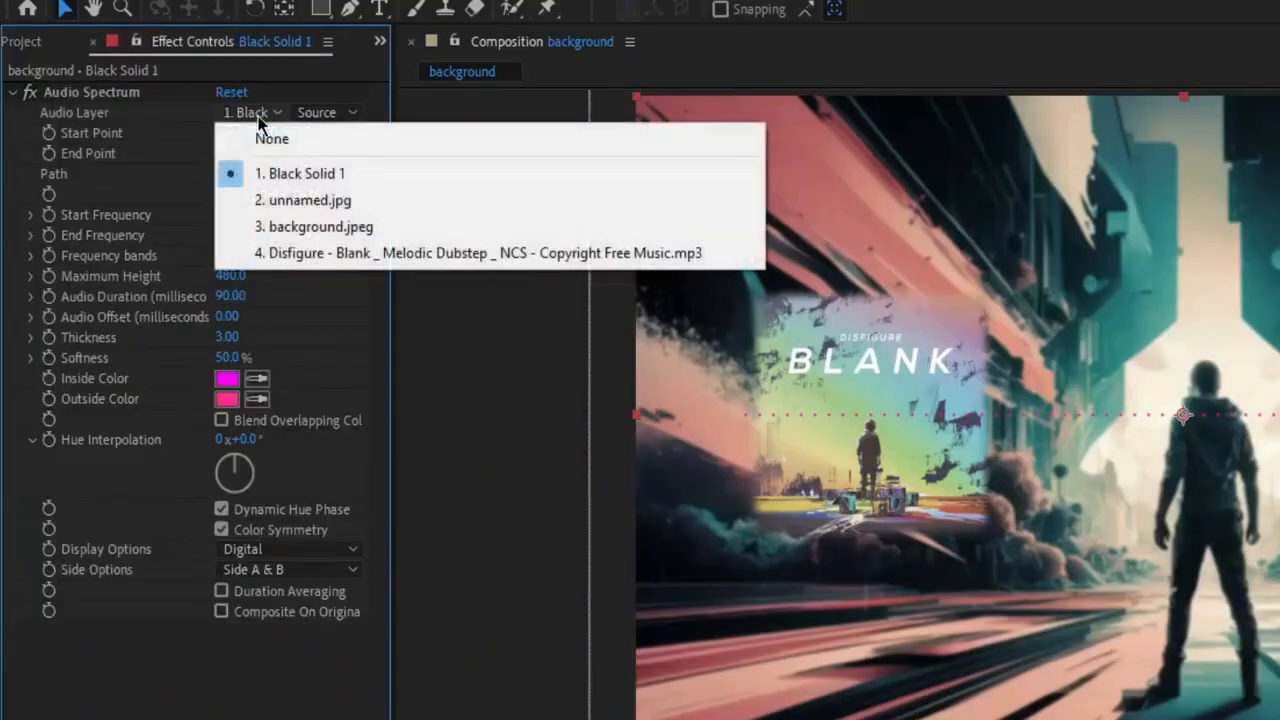
pyautogui.click(295, 253)
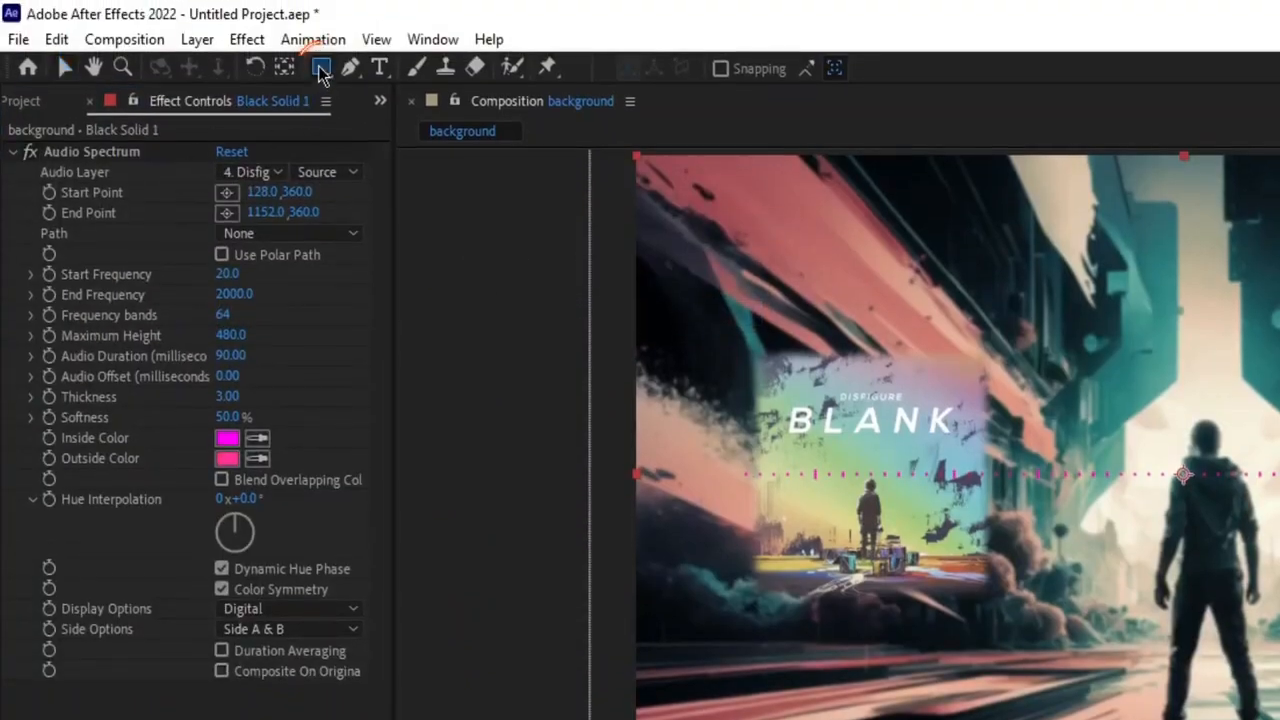
# Draw a circular mask on the black solid, to the right of the standing figure.
pyautogui.click(320, 8)
pyautogui.click(366, 119)
pyautogui.press('shift')
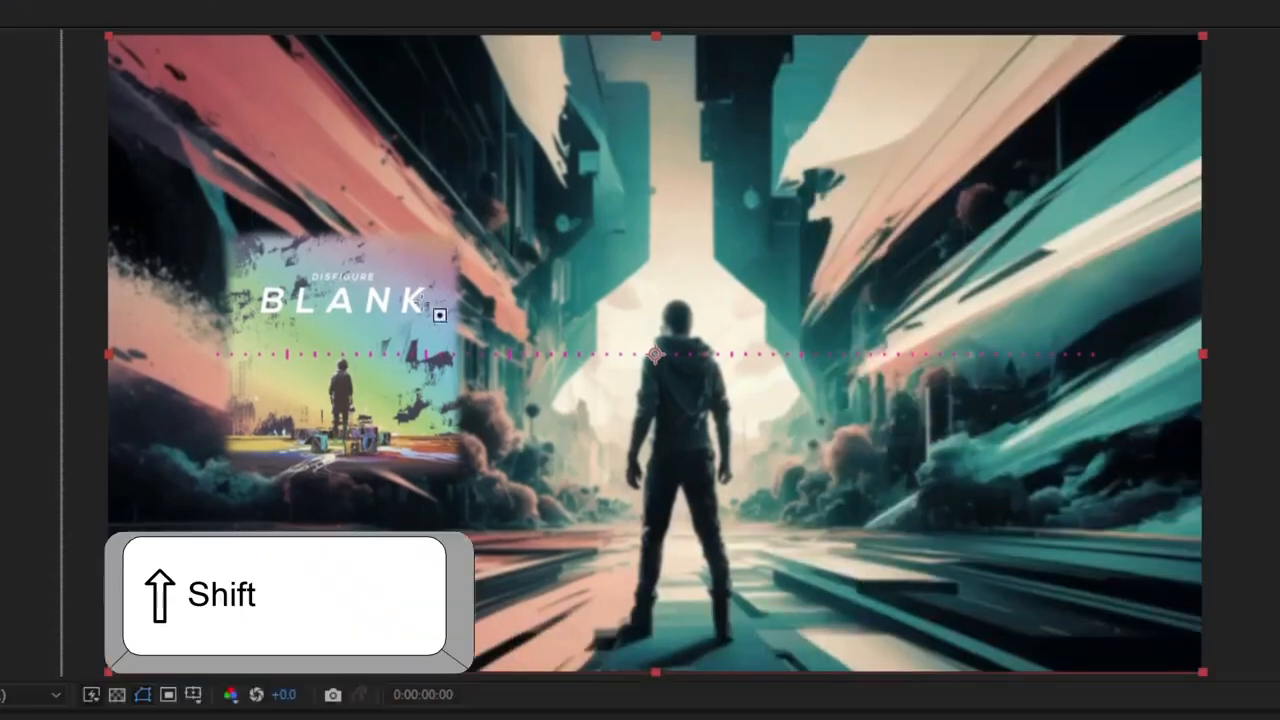
pyautogui.moveTo(864, 376); pyautogui.dragTo(1019, 537)
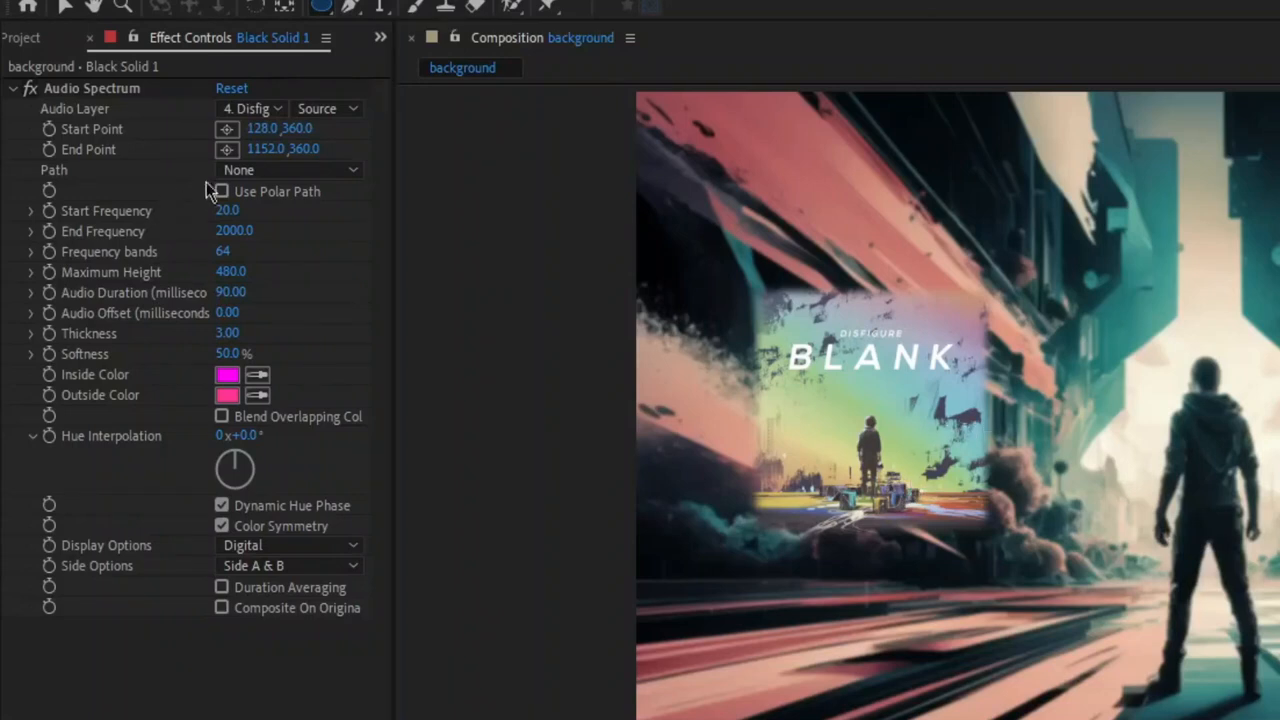
# Set the Audio Spectrum's path to Mask 1 and preview the circular spectrum against the music.
pyautogui.click(245, 170)
pyautogui.click(259, 227)
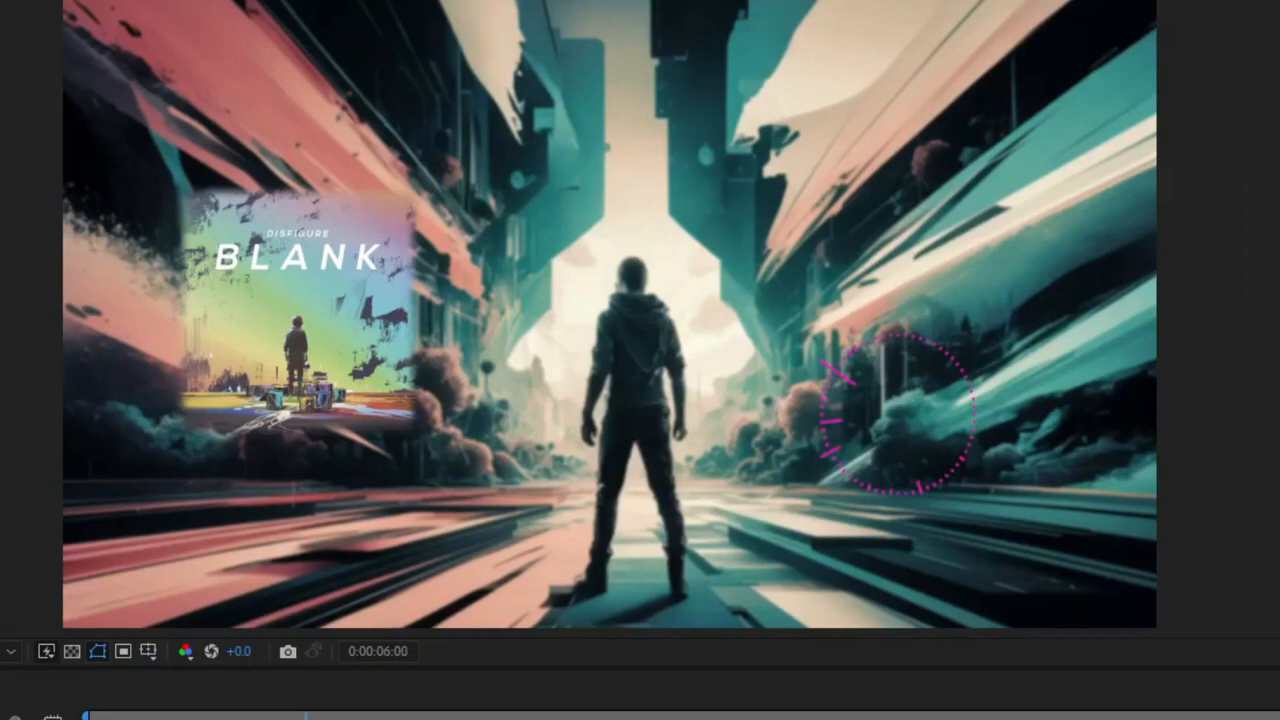
pyautogui.press('space')
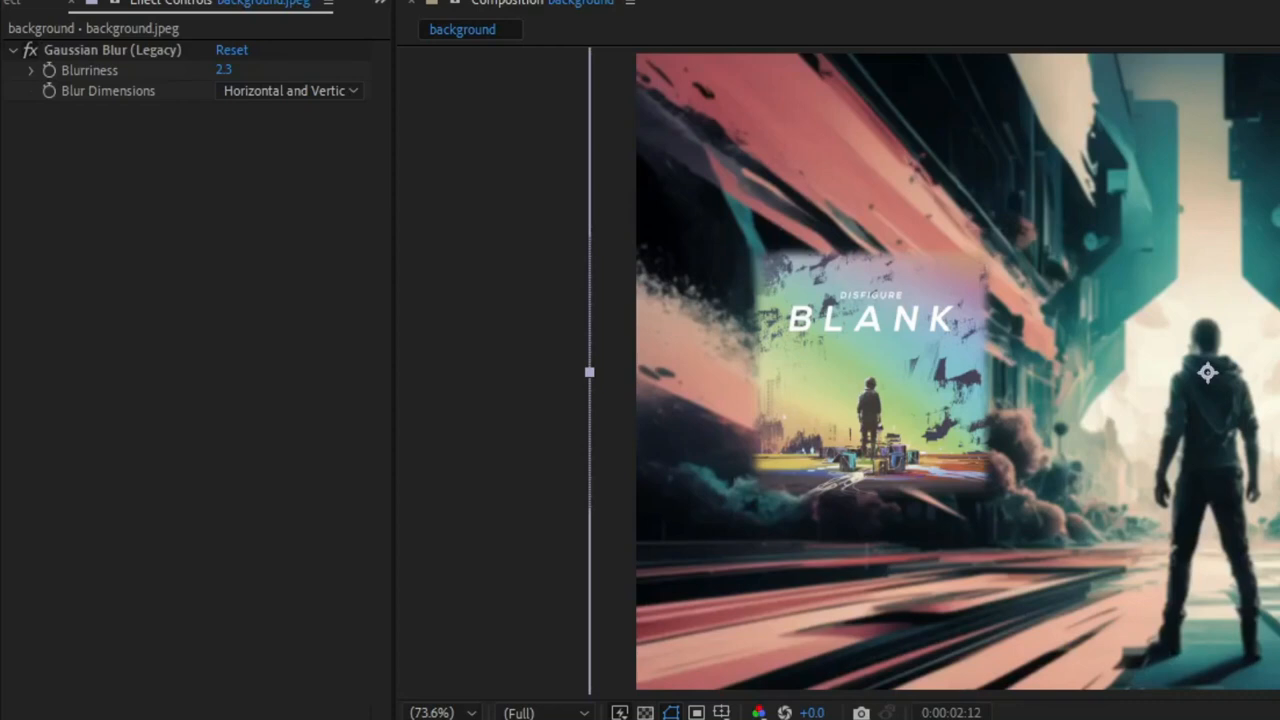
pyautogui.click(150, 715)
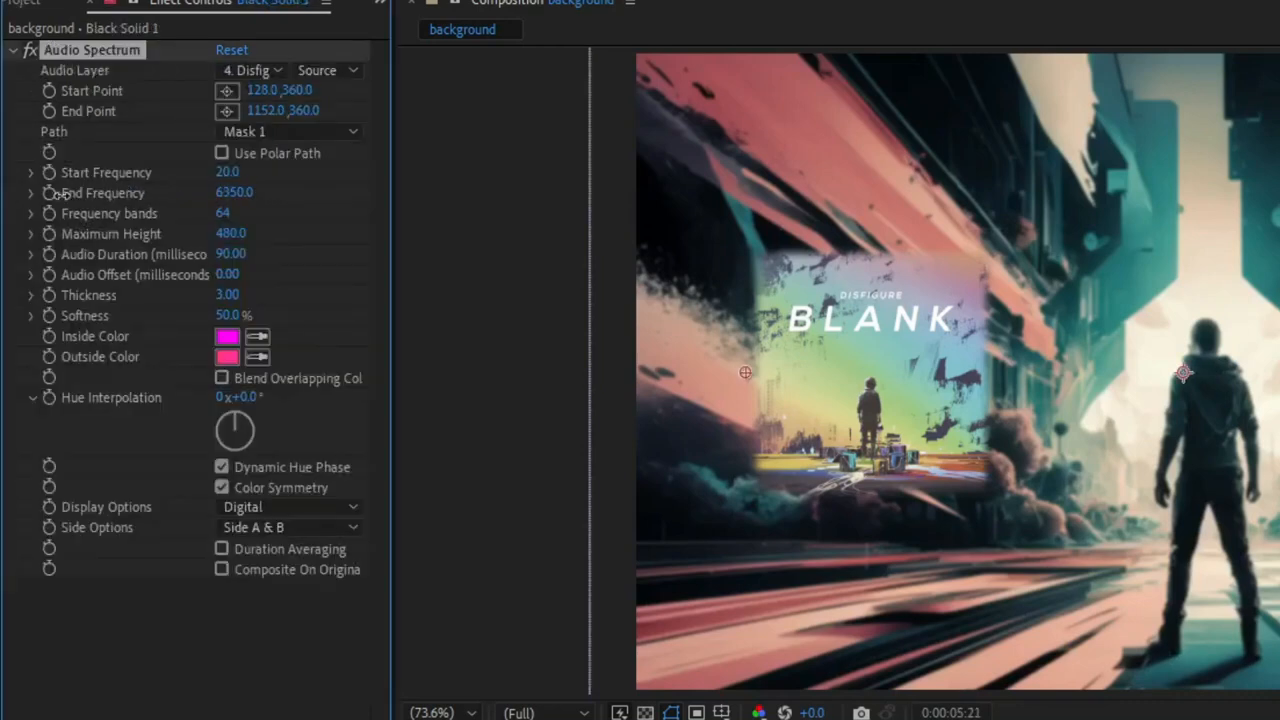
# Set the Audio Spectrum's end frequency to 1801 and frequency bands to 437, and change its inside and outside colors to yellow.
pyautogui.moveTo(62, 195); pyautogui.dragTo(47, 206)
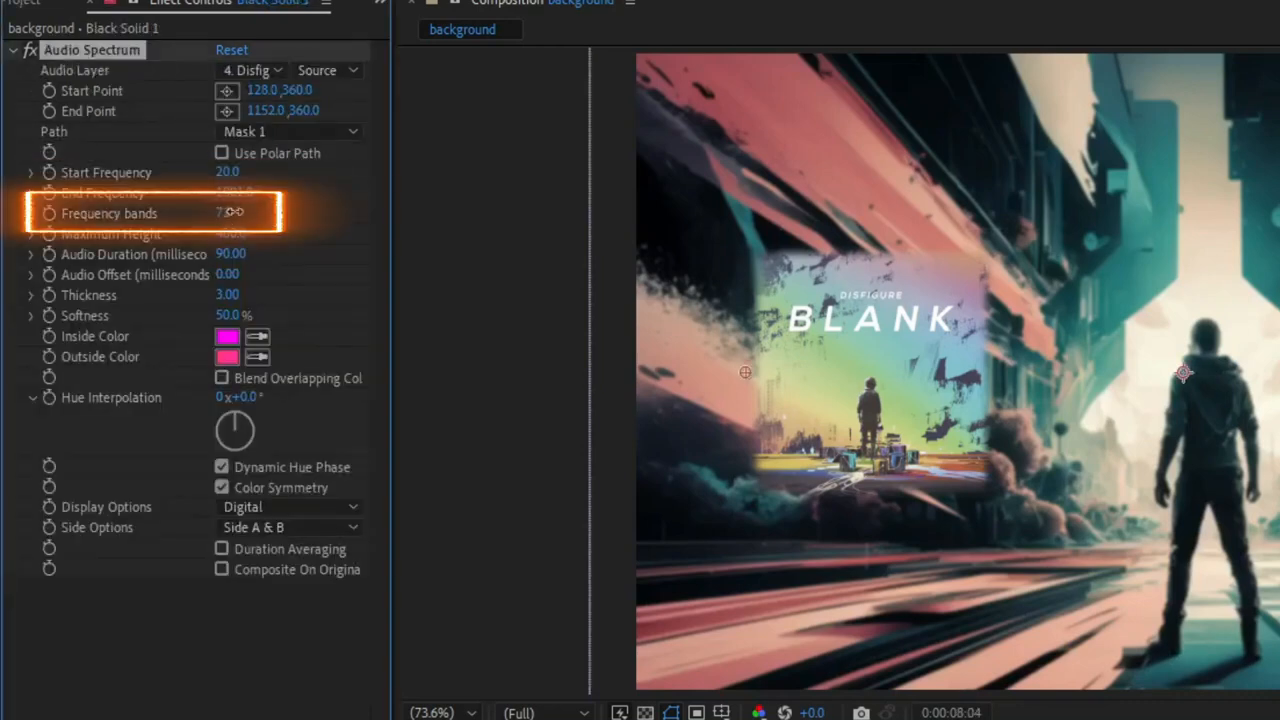
pyautogui.moveTo(326, 183); pyautogui.dragTo(475, 211)
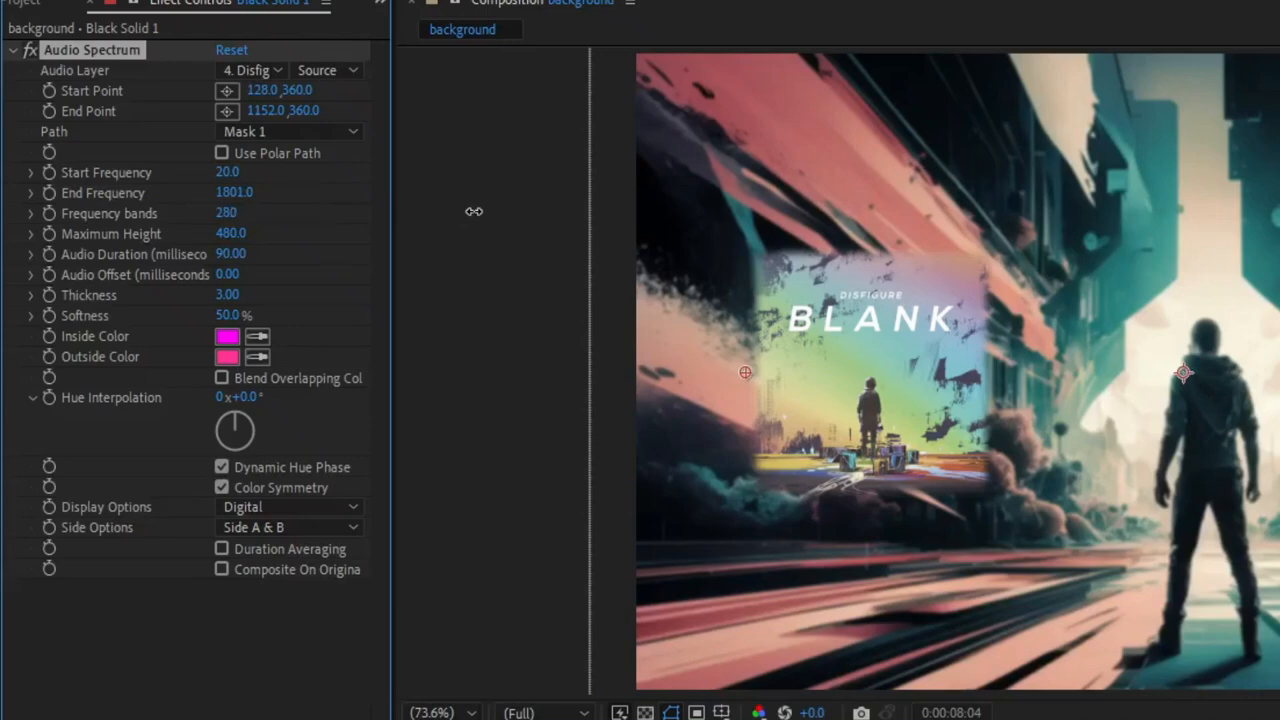
pyautogui.click(228, 337)
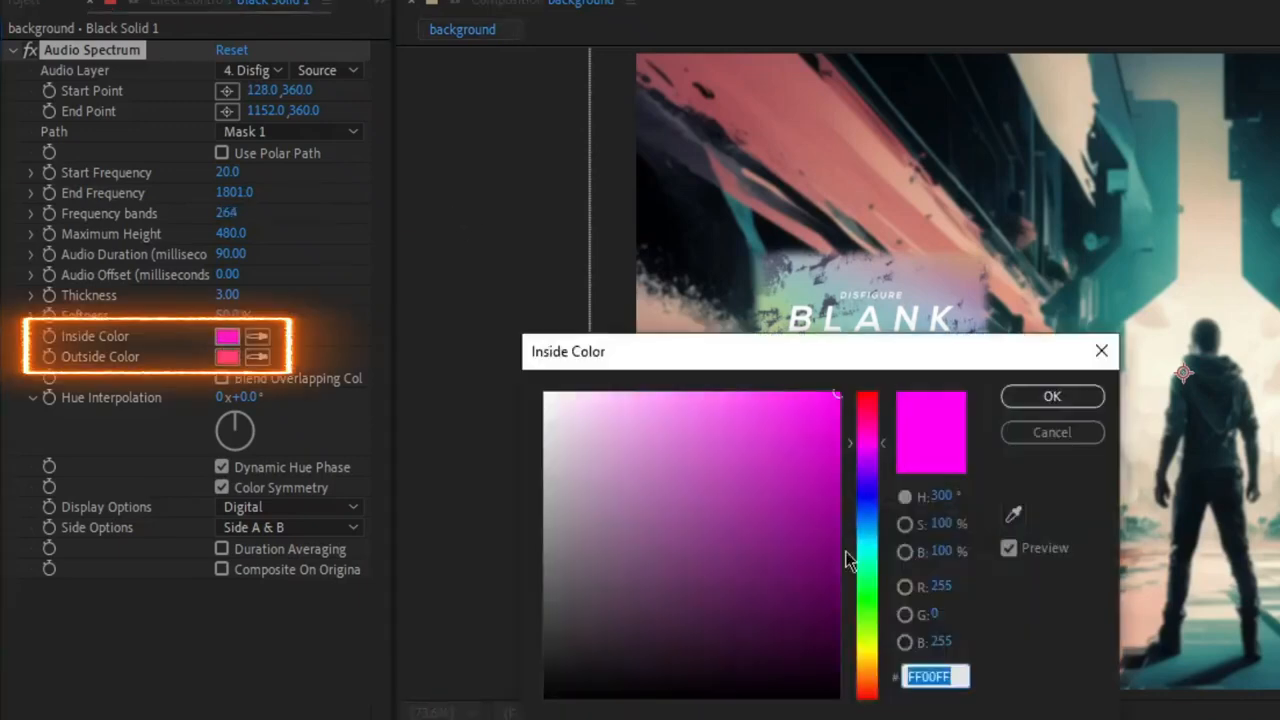
pyautogui.moveTo(874, 546); pyautogui.dragTo(868, 646)
pyautogui.click(802, 393)
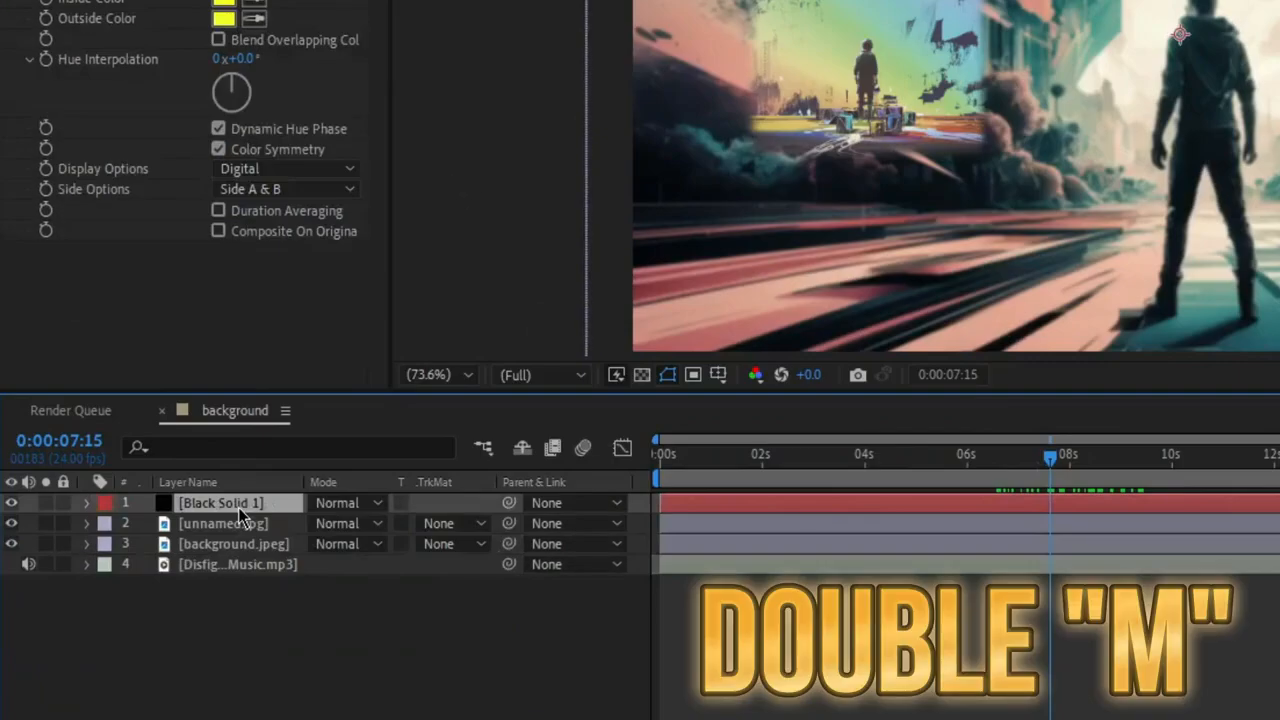
# Reveal the mask properties of the black solid and adjust Mask 1's expansion.
pyautogui.press('m')
pyautogui.press('m')
pyautogui.press('m')
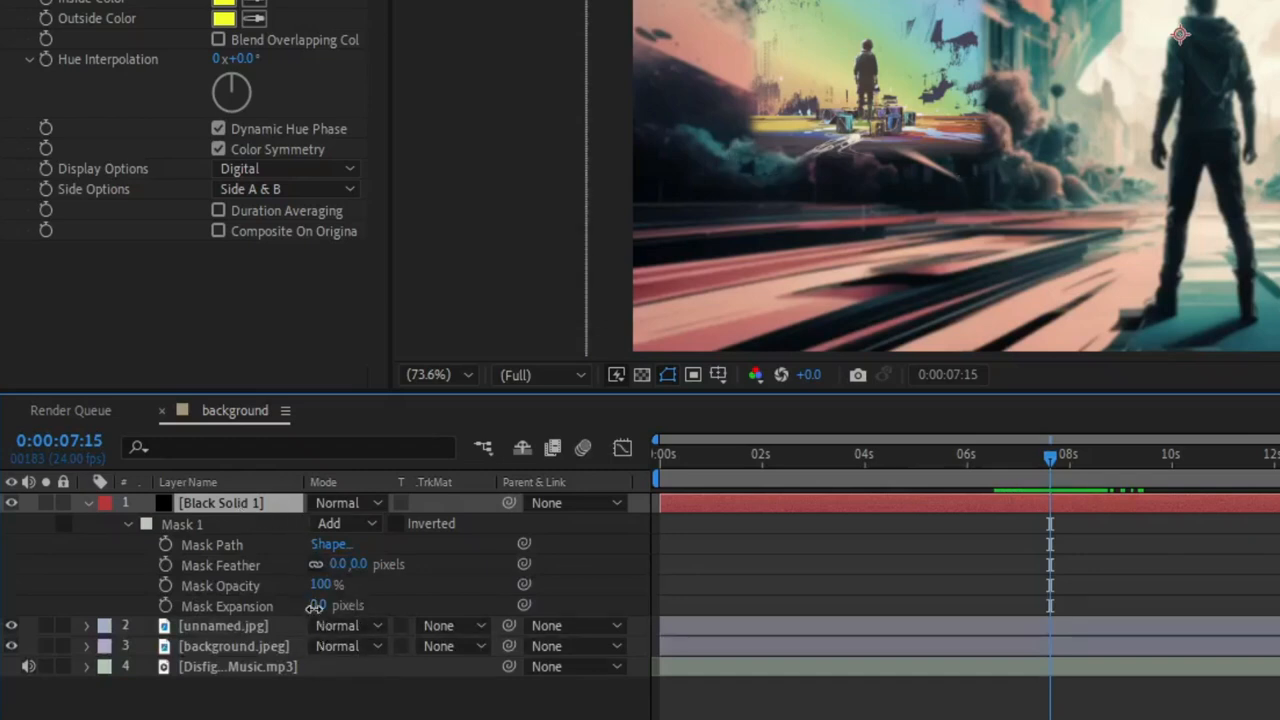
pyautogui.moveTo(317, 605); pyautogui.dragTo(585, 594)
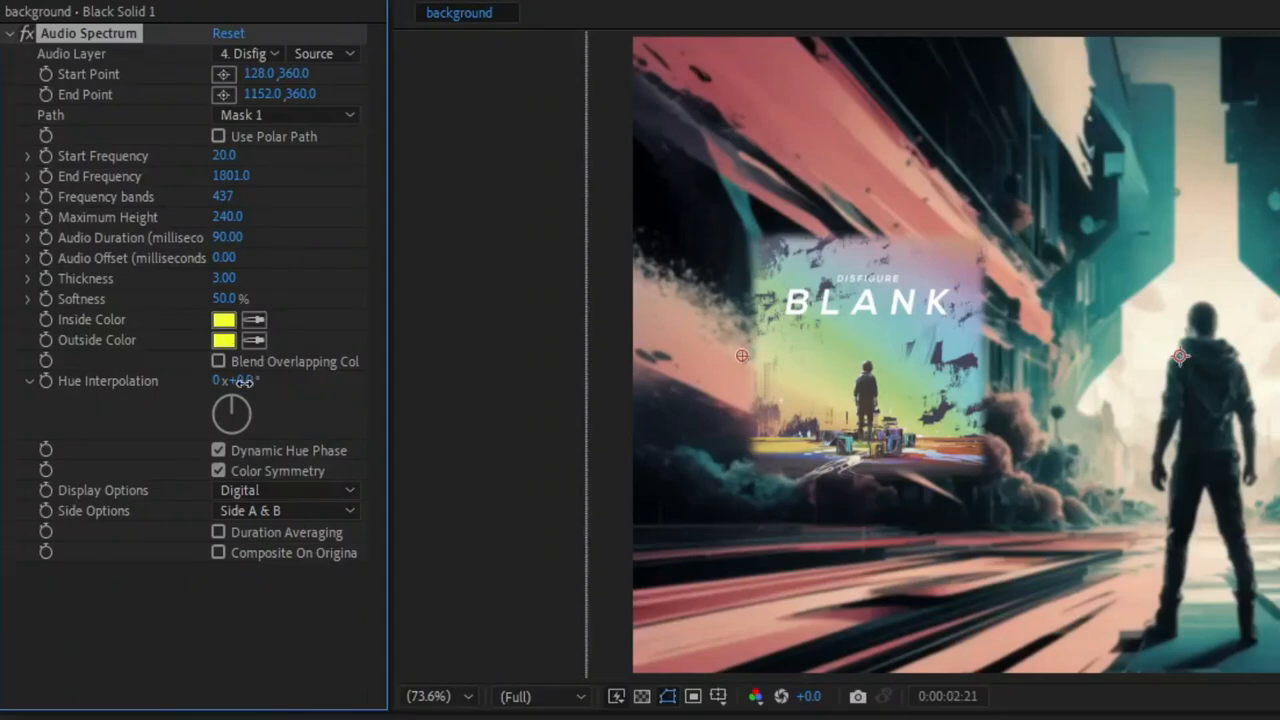
# Shift the Audio Spectrum's hue interpolation to 66° and set its end frequency to 1100.
pyautogui.moveTo(349, 387); pyautogui.dragTo(415, 405)
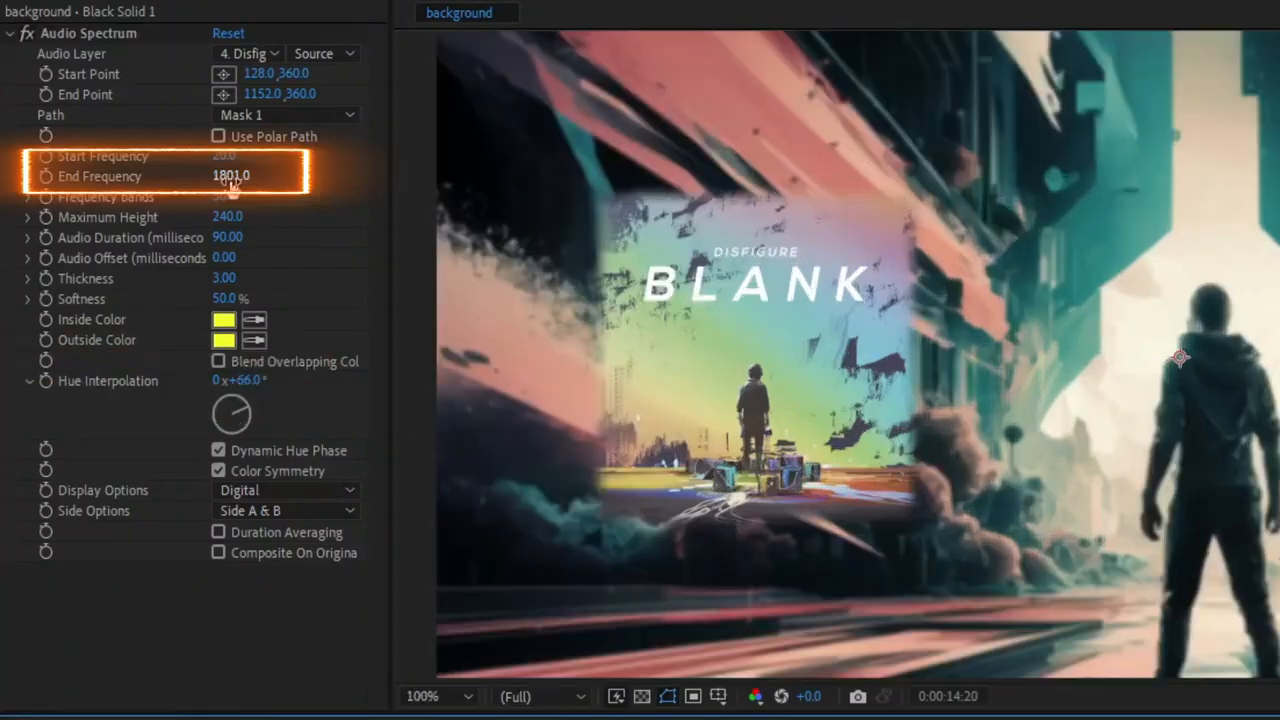
pyautogui.click(230, 177)
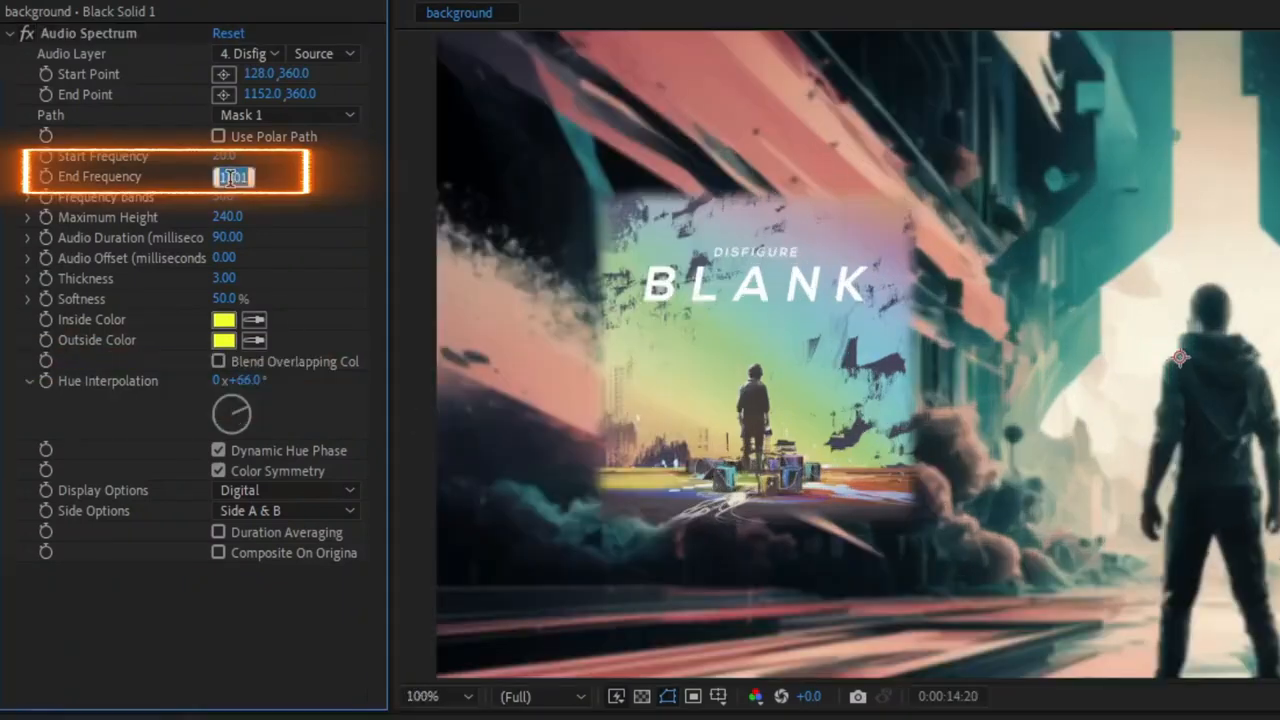
pyautogui.write('110')
pyautogui.press('Return')
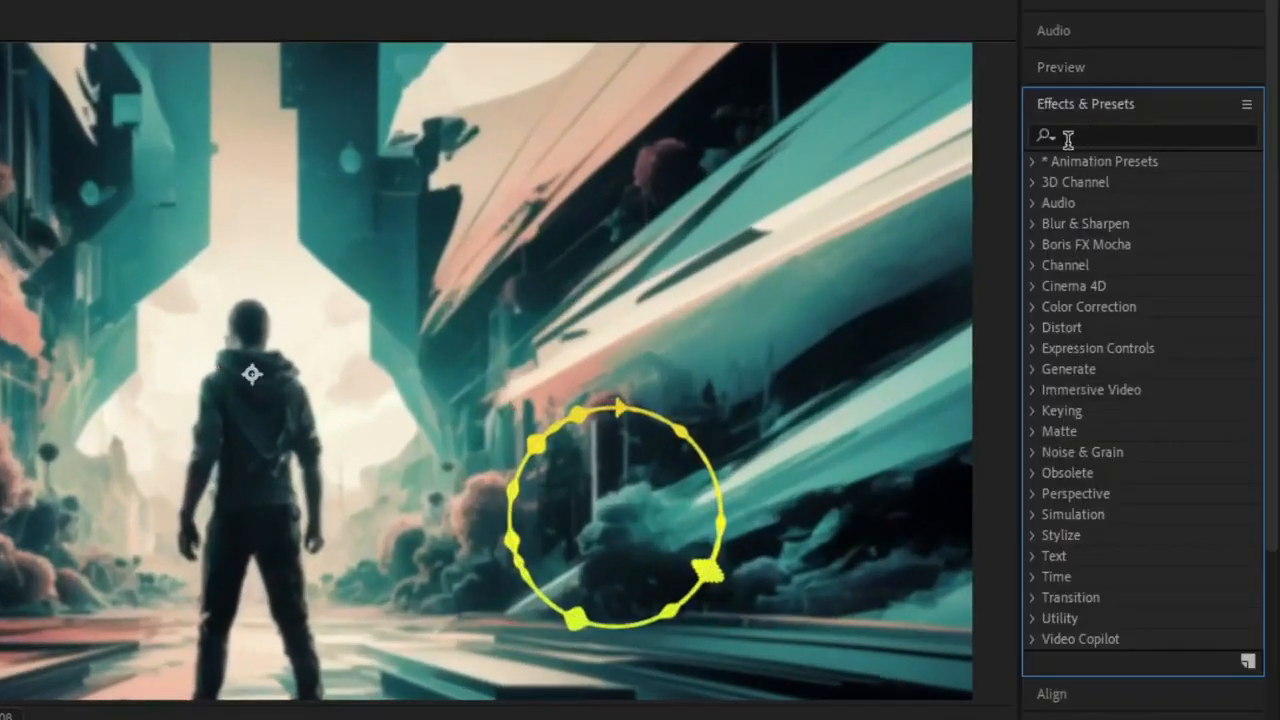
# Find the Glow effect, apply it to the circular spectrum's black solid and raise its Glow Intensity to about 9.2.
pyautogui.click(1068, 139)
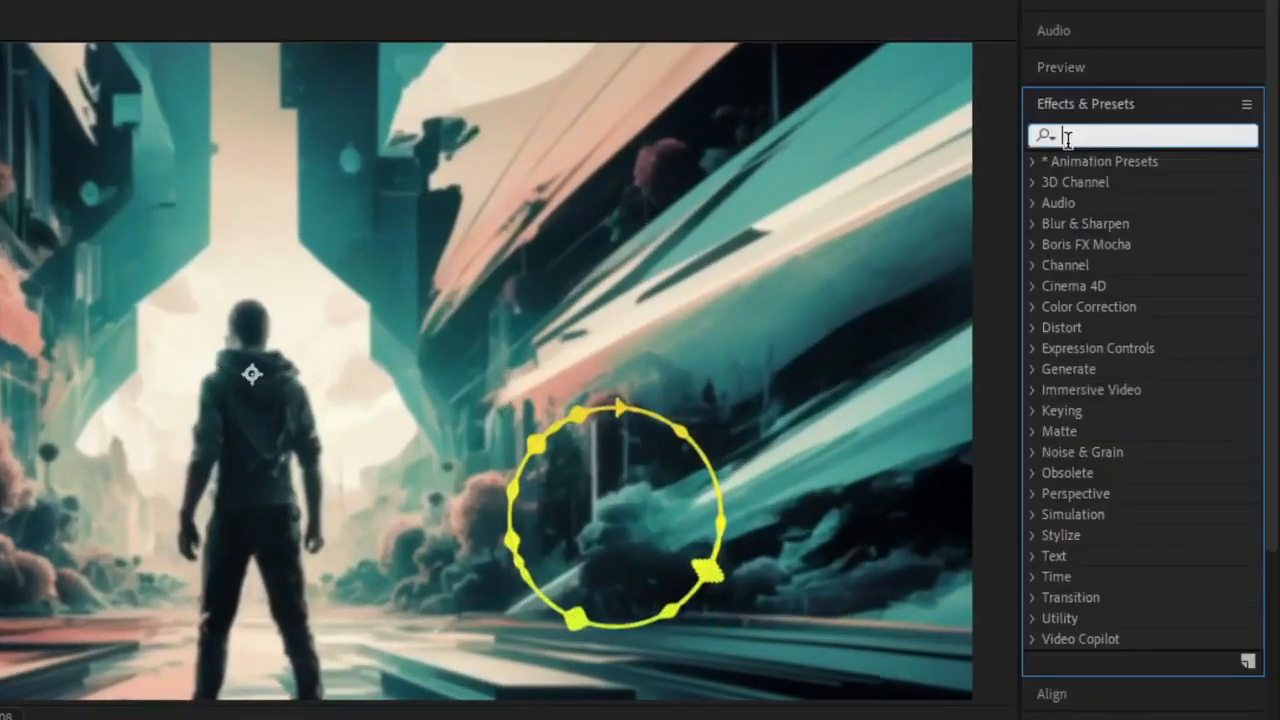
pyautogui.write('glow')
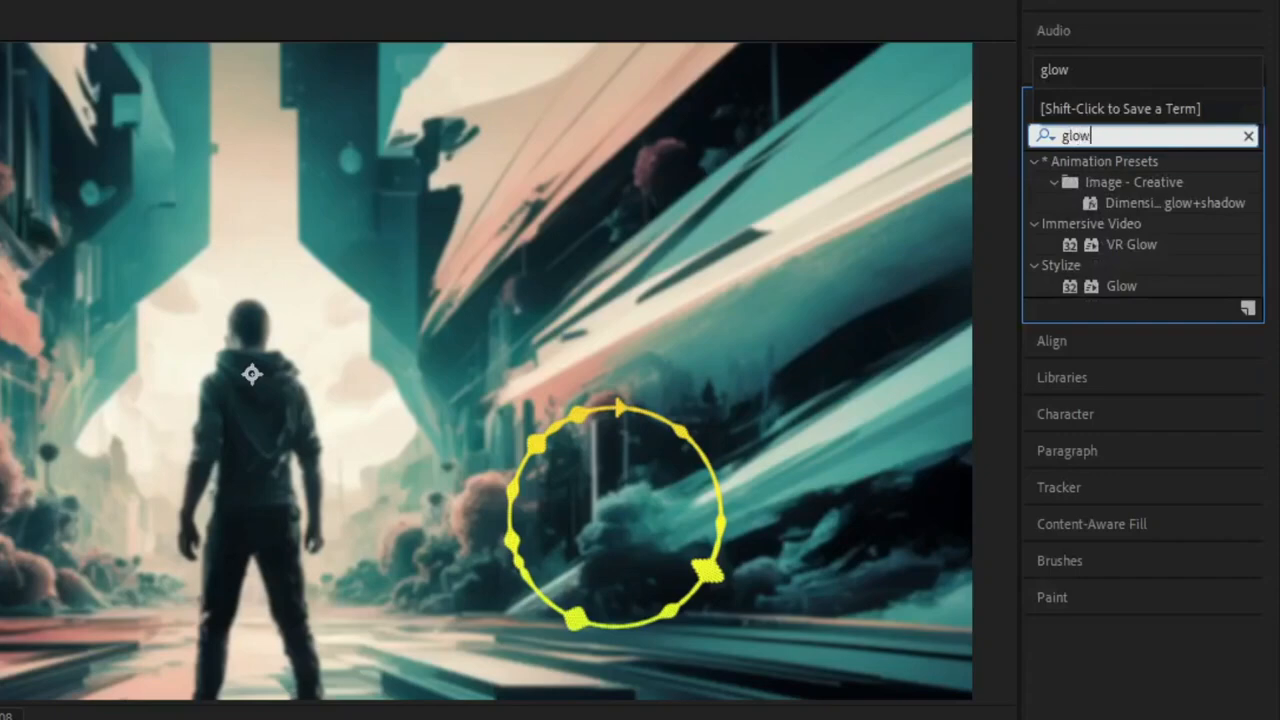
pyautogui.moveTo(1113, 279); pyautogui.dragTo(729, 448)
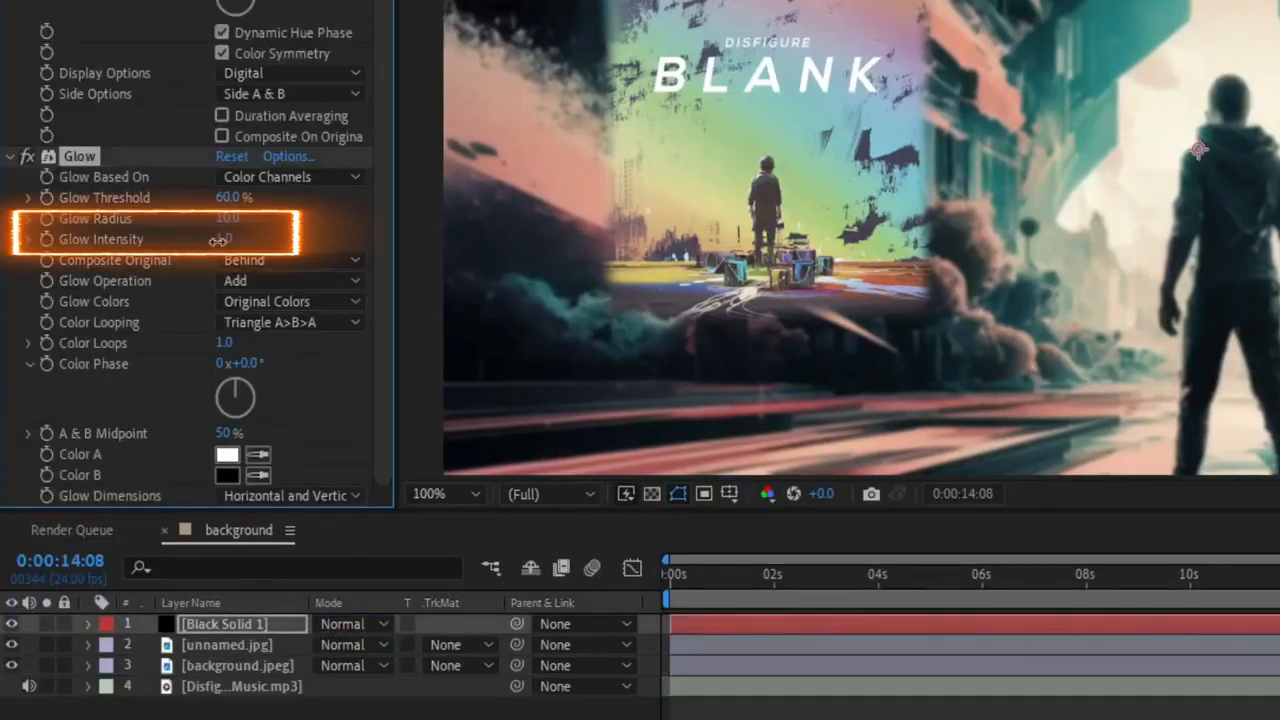
pyautogui.moveTo(893, 272); pyautogui.dragTo(261, 251)
pyautogui.moveTo(468, 272); pyautogui.dragTo(1060, 252)
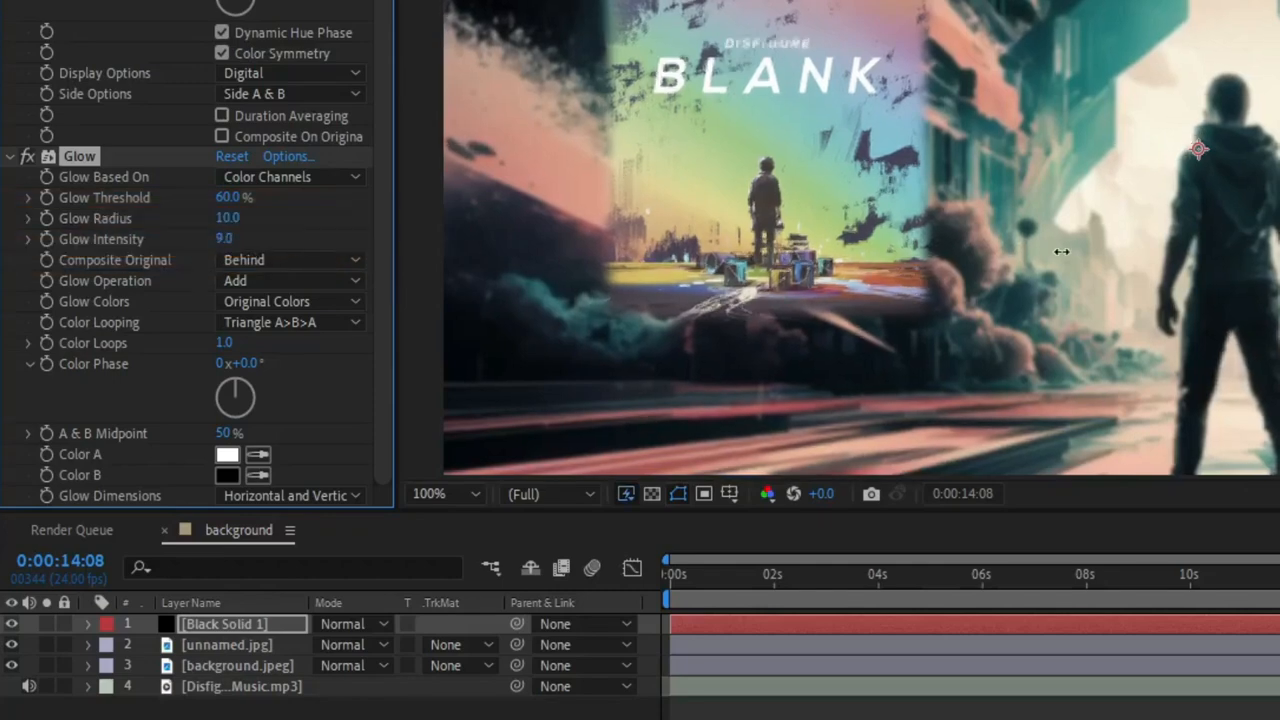
pyautogui.click(1186, 394)
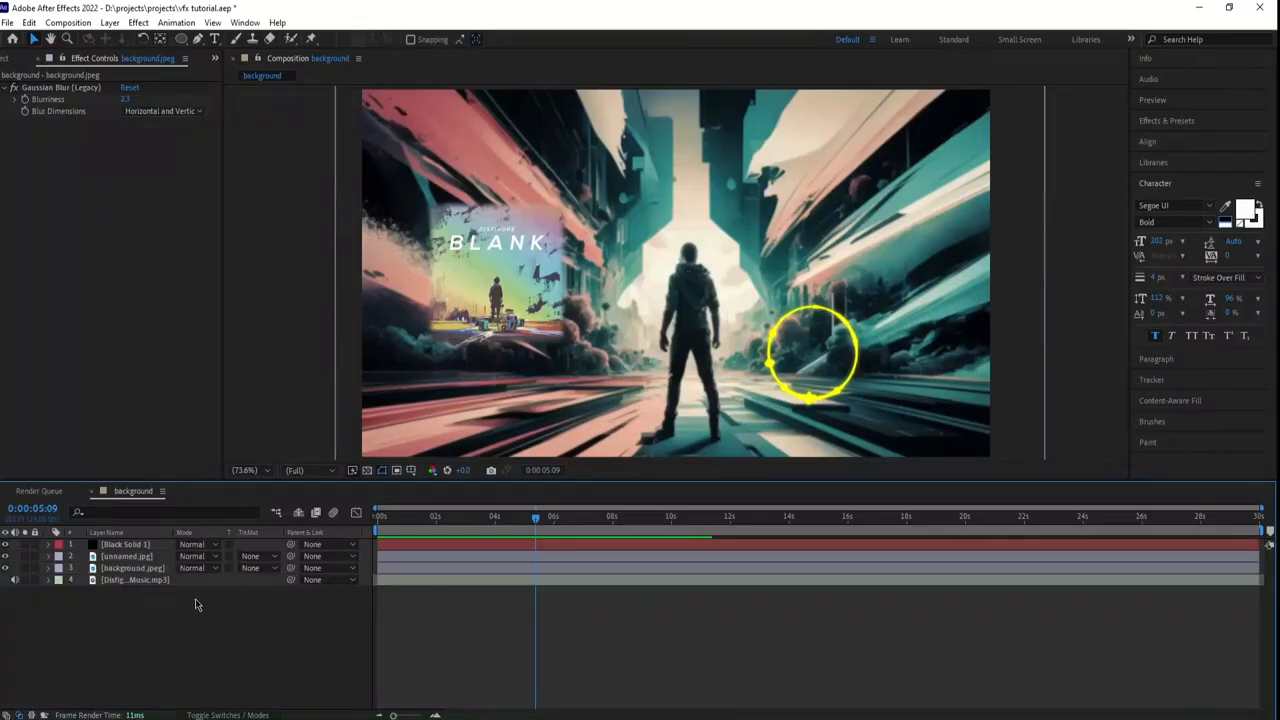
# Create a new text layer in the composition reading "wave".
pyautogui.rightClick(159, 636)
pyautogui.moveTo(286, 461)
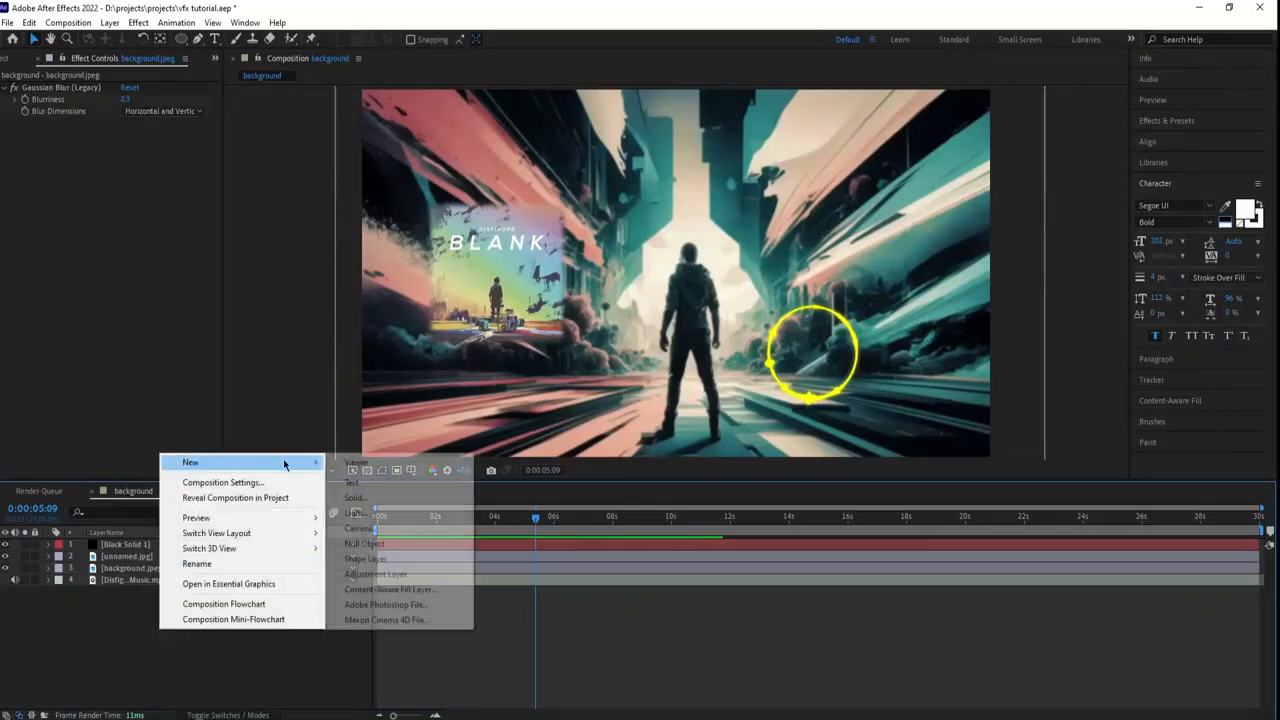
pyautogui.click(387, 489)
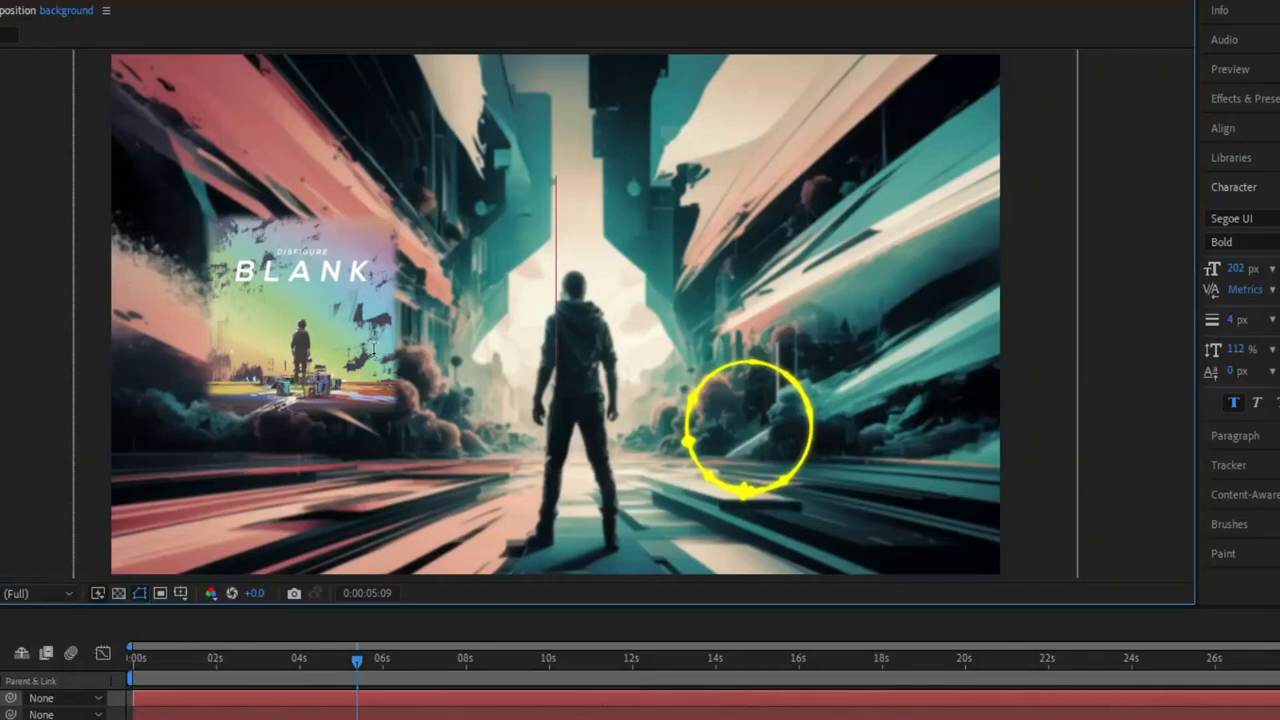
pyautogui.write('wave')
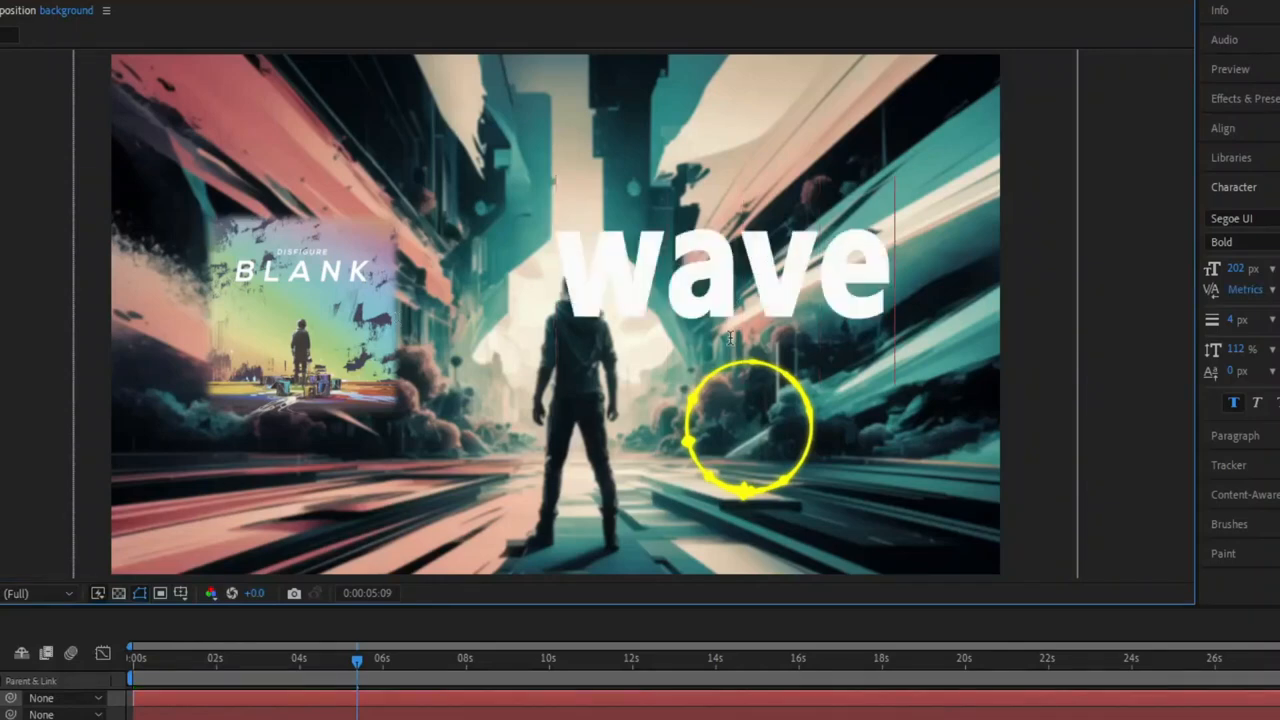
# Set the wave text to 138 px with no fill color, and move it above the circular spectrum.
pyautogui.click(1146, 281)
pyautogui.moveTo(1240, 269); pyautogui.dragTo(1163, 269)
pyautogui.moveTo(637, 294); pyautogui.dragTo(754, 294)
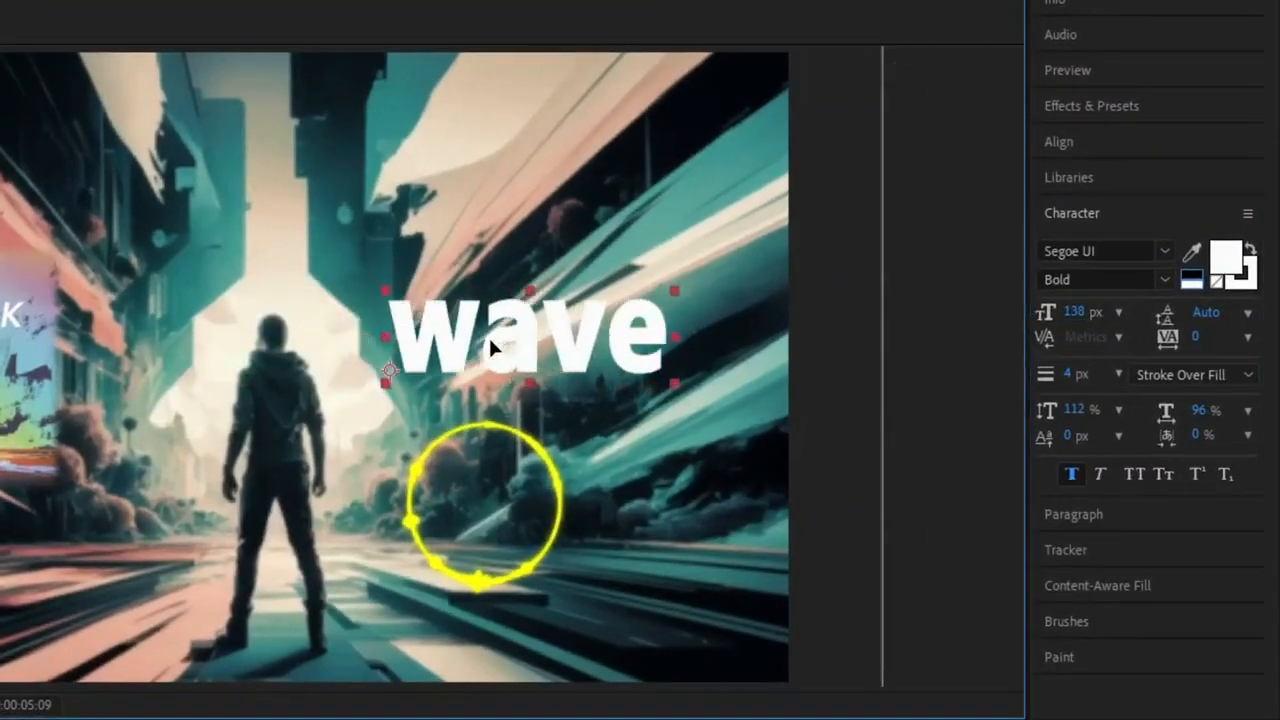
pyautogui.moveTo(490, 345); pyautogui.dragTo(455, 336)
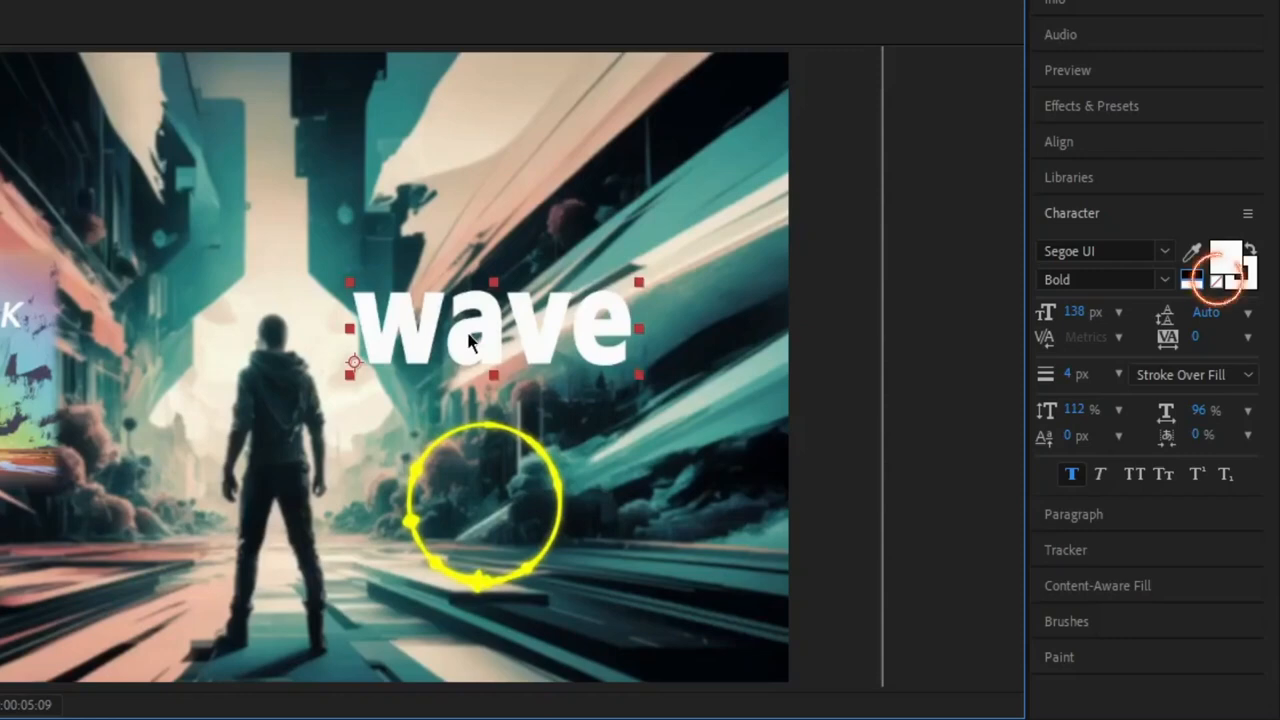
pyautogui.click(1218, 284)
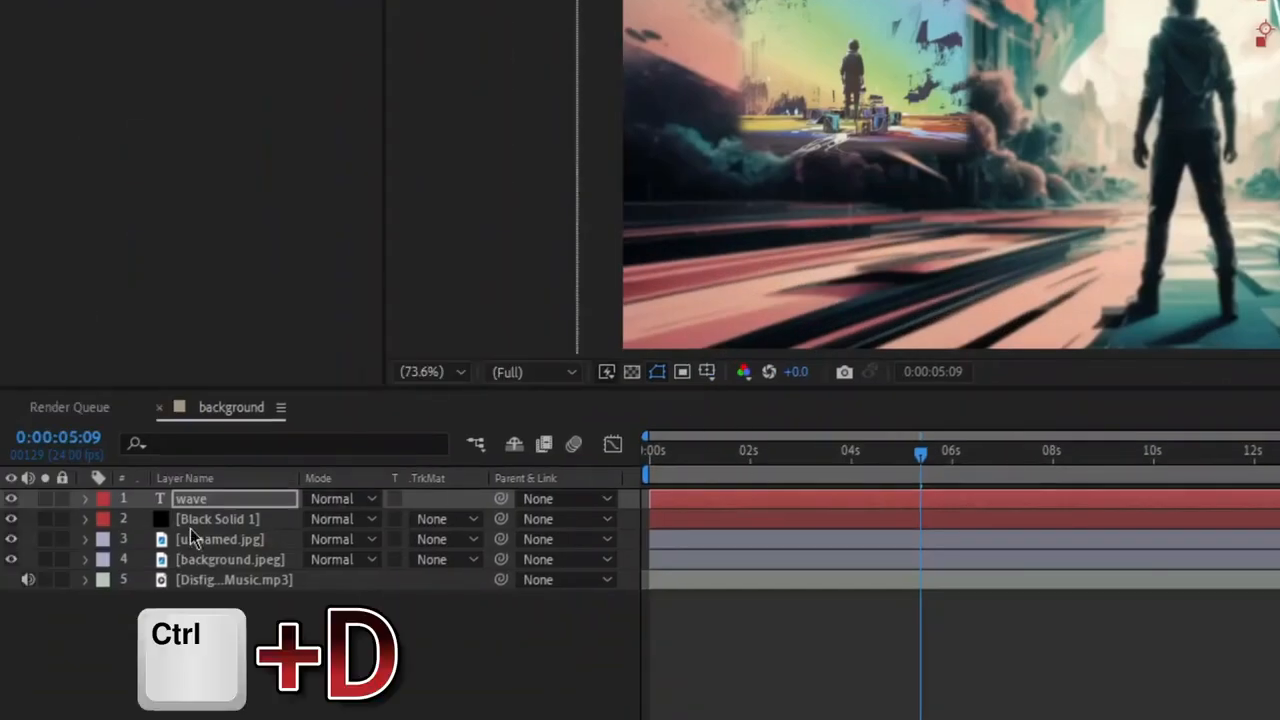
# Duplicate the wave text layer, placing the copy beneath the original with a solid white FFFFFF fill.
pyautogui.click(212, 507)
pyautogui.hotkey('ctrl', 'd')
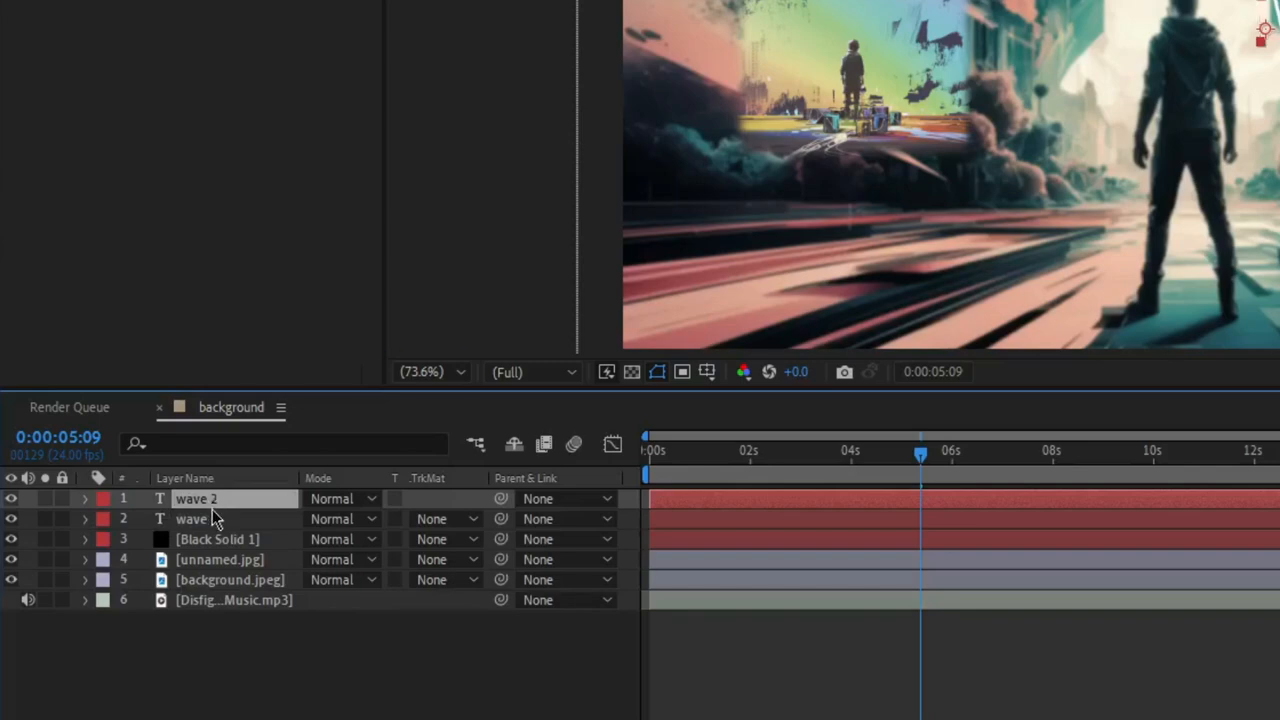
pyautogui.moveTo(222, 510)
pyautogui.mouseDown()
pyautogui.moveTo(214, 527)
pyautogui.moveTo(229, 514)
pyautogui.mouseUp()
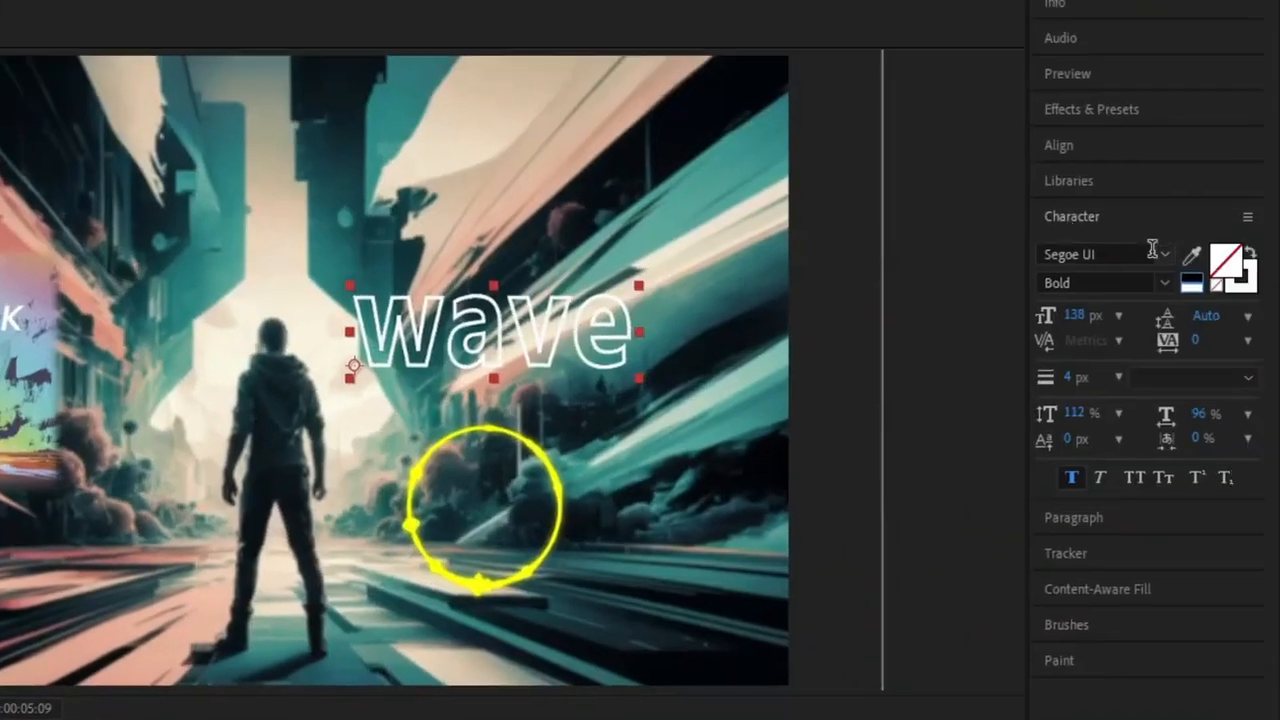
pyautogui.click(1222, 262)
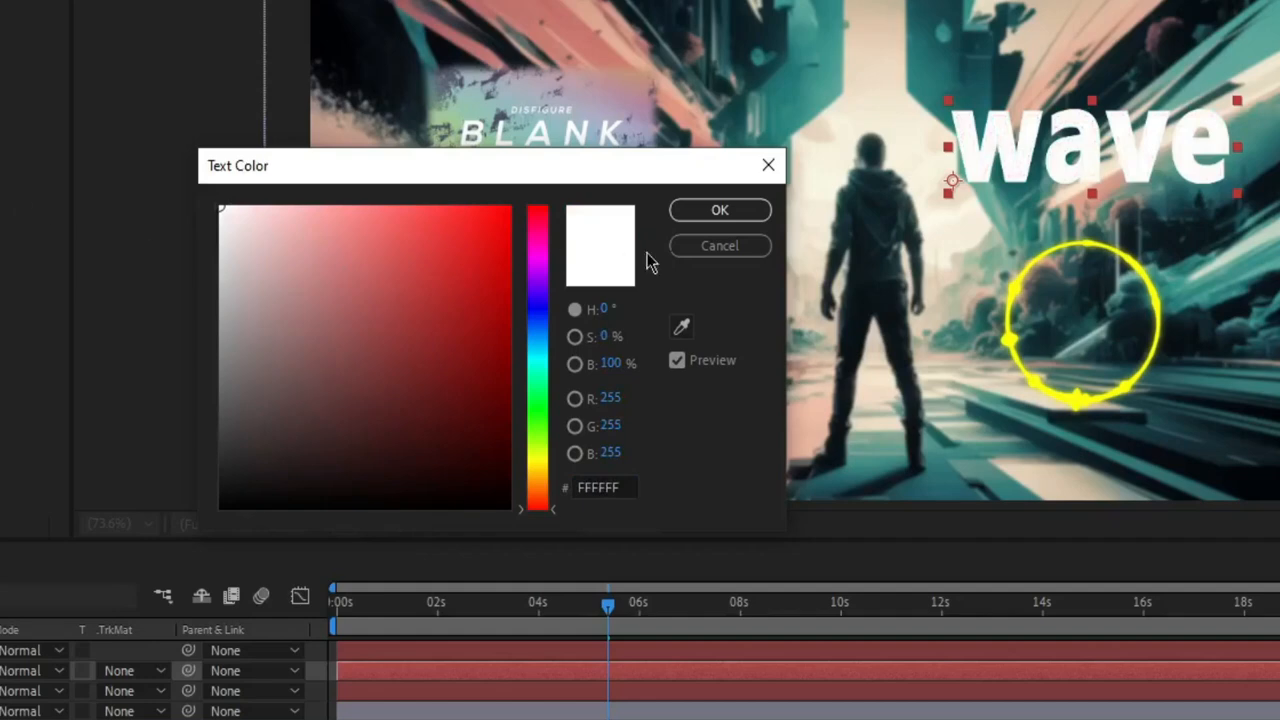
pyautogui.click(705, 214)
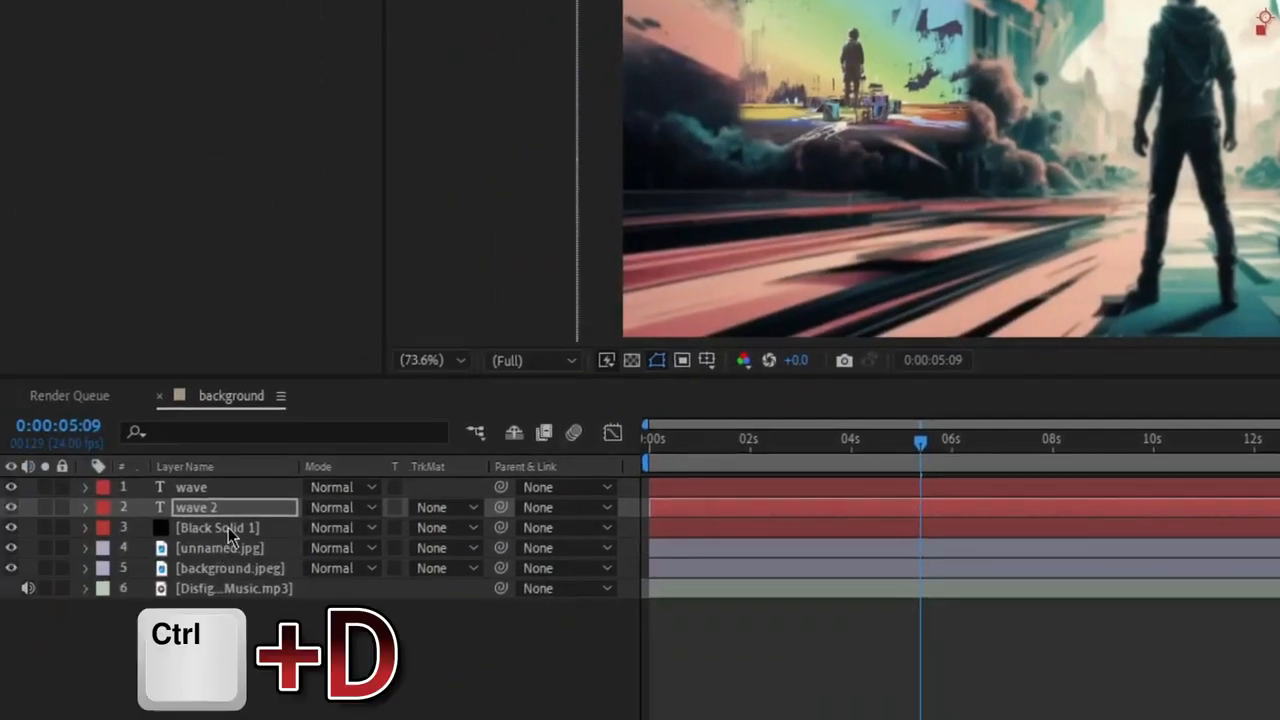
# Duplicate the black solid layer and set the copy's Audio Spectrum path to None.
pyautogui.click(0, 690)
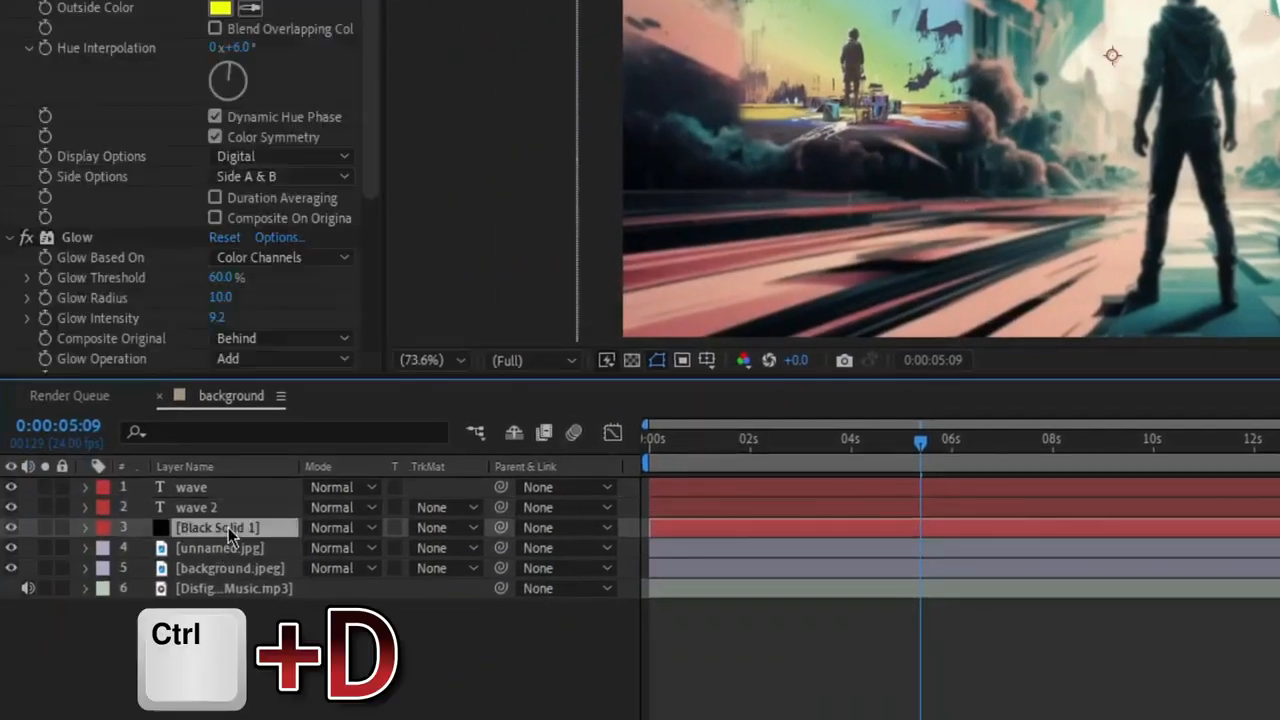
pyautogui.hotkey('ctrl', 'd')
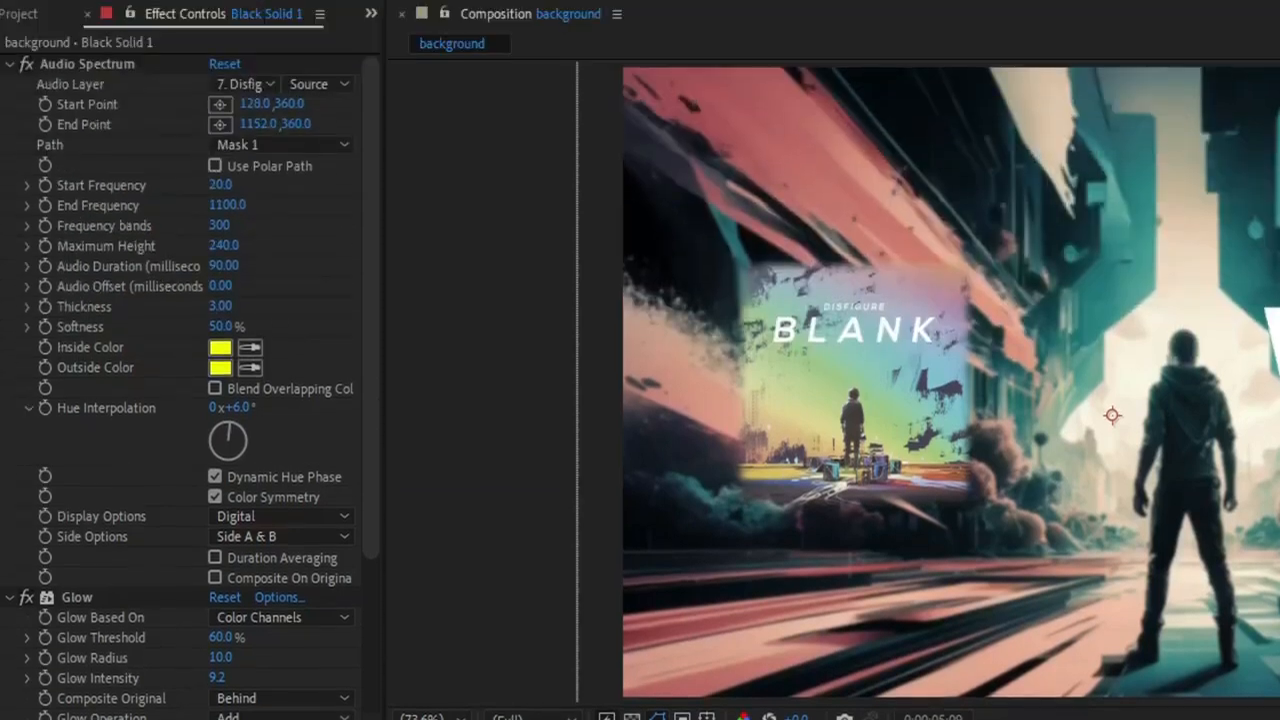
pyautogui.click(300, 0)
pyautogui.click(323, 0)
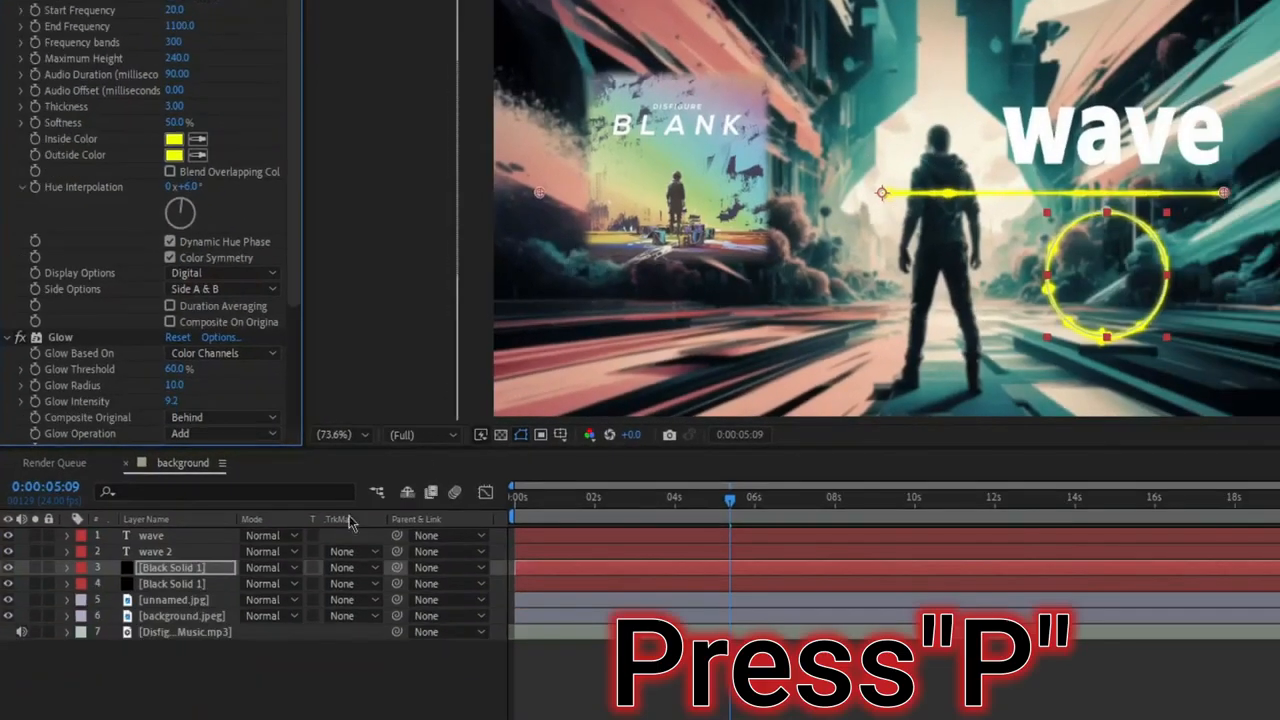
# Reposition the duplicated straight spectrum along the base of the wave text and scale it down to roughly the word's width.
pyautogui.press('p')
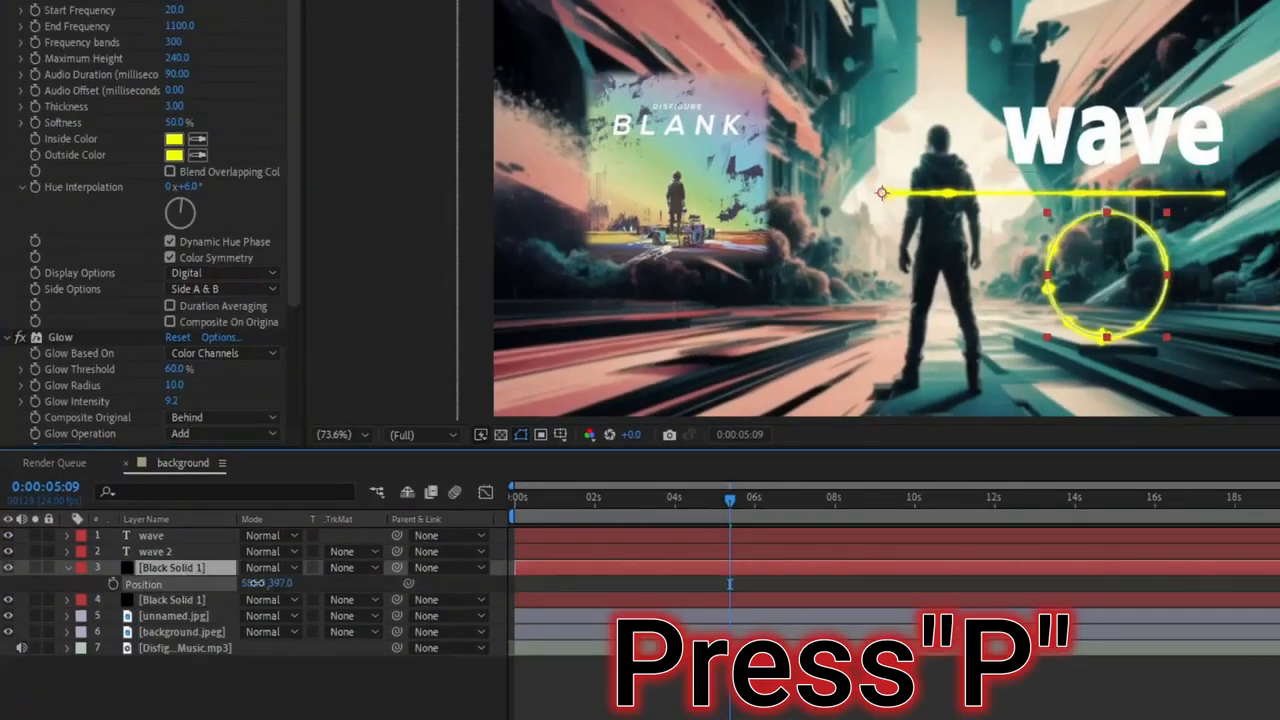
pyautogui.moveTo(268, 583)
pyautogui.mouseDown()
pyautogui.moveTo(286, 583)
pyautogui.moveTo(245, 582)
pyautogui.mouseUp()
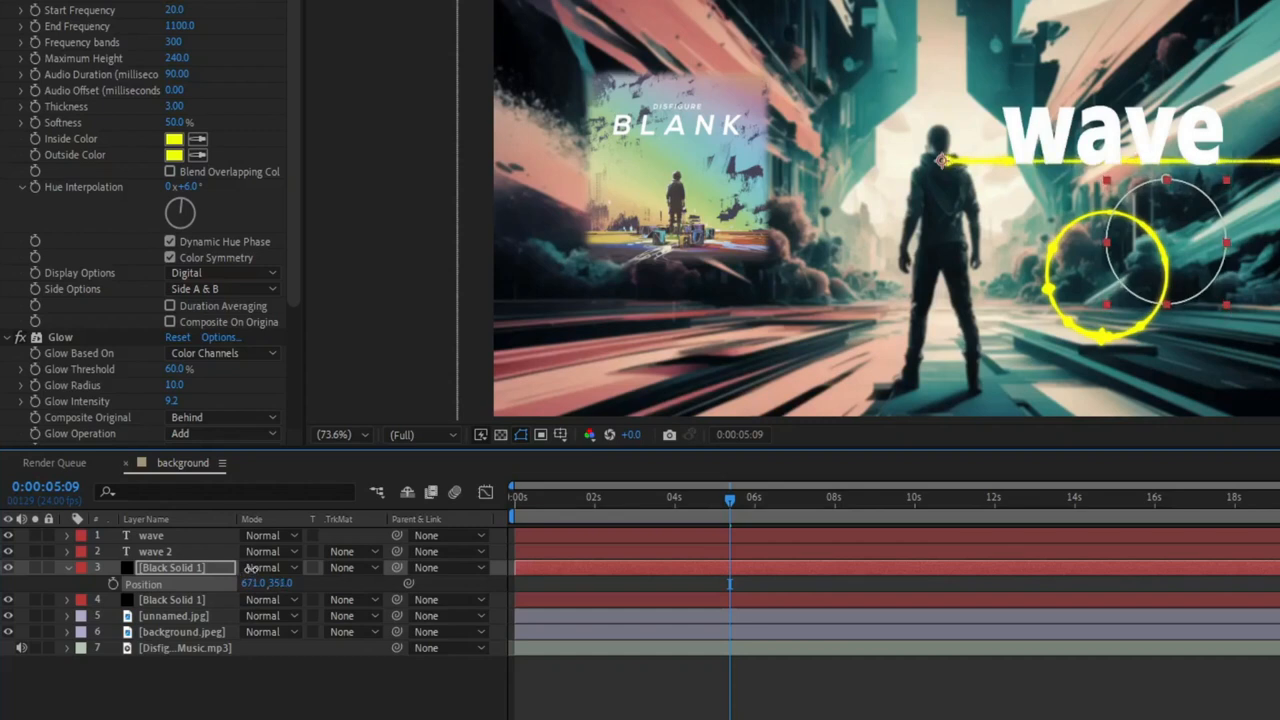
pyautogui.press('s')
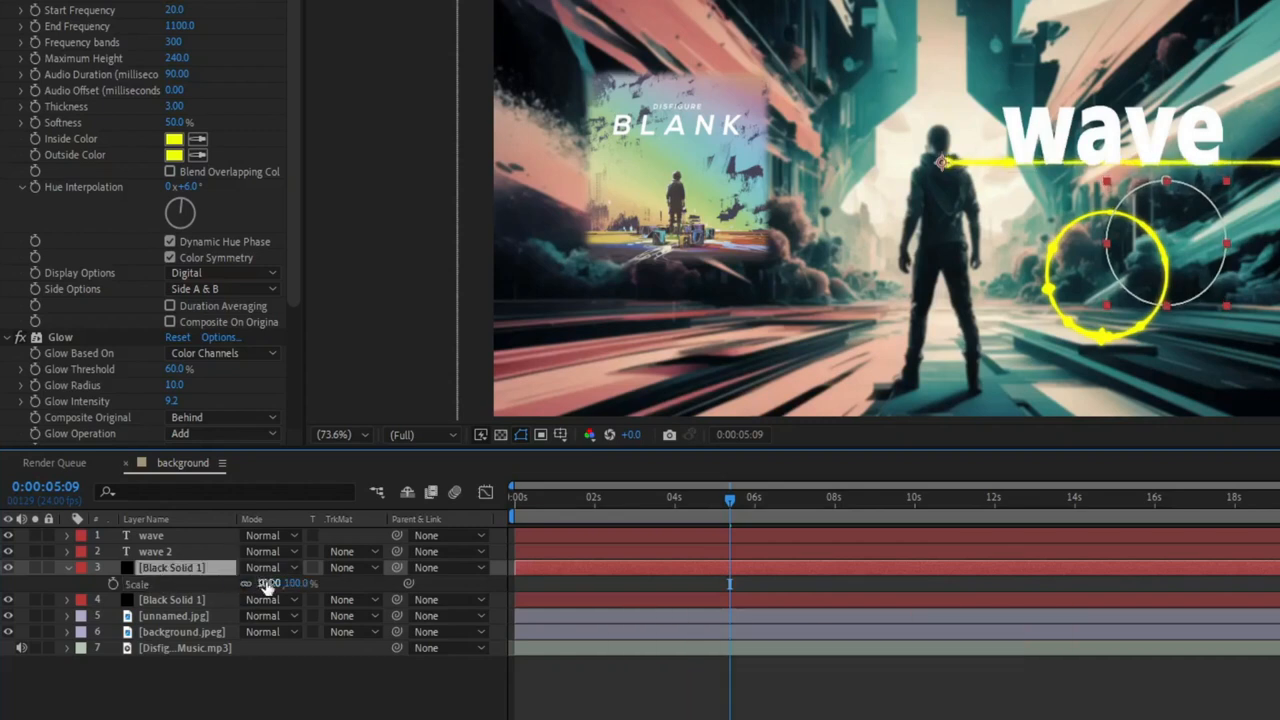
pyautogui.moveTo(262, 583); pyautogui.dragTo(300, 590)
pyautogui.click(68, 568)
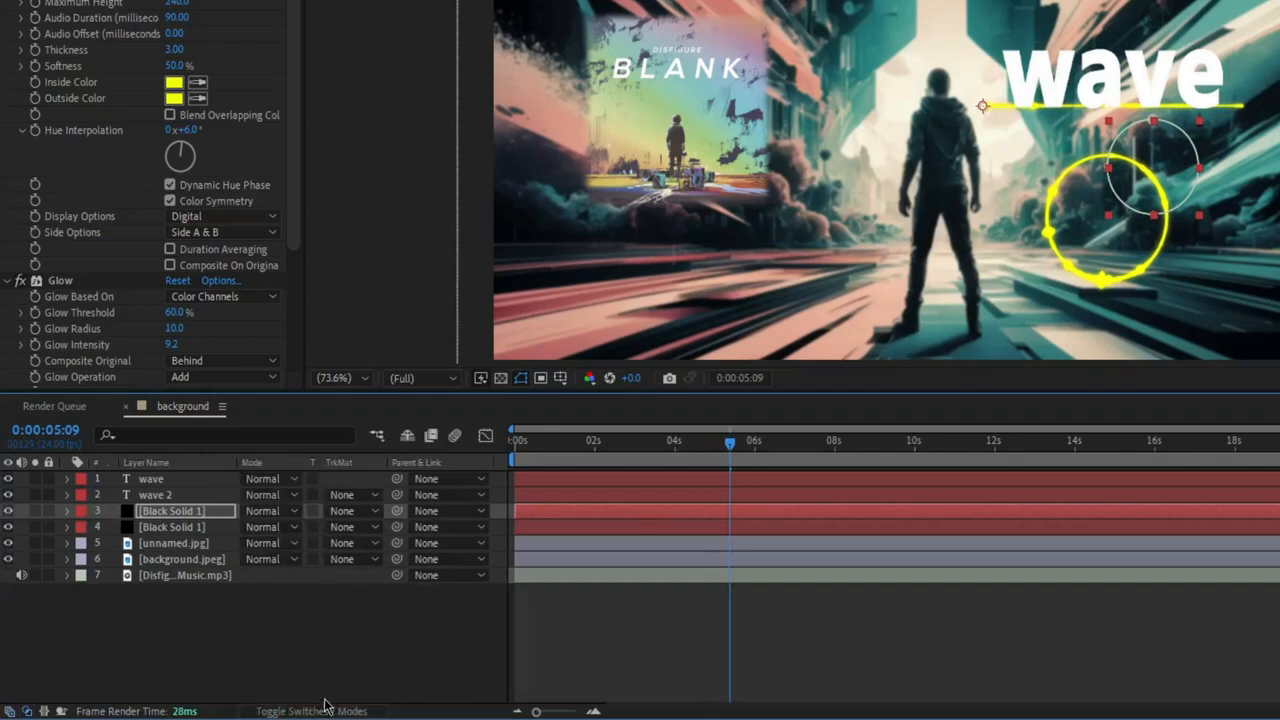
# Set the upper black solid's track matte to Alpha Matte "wave 2".
pyautogui.click(352, 516)
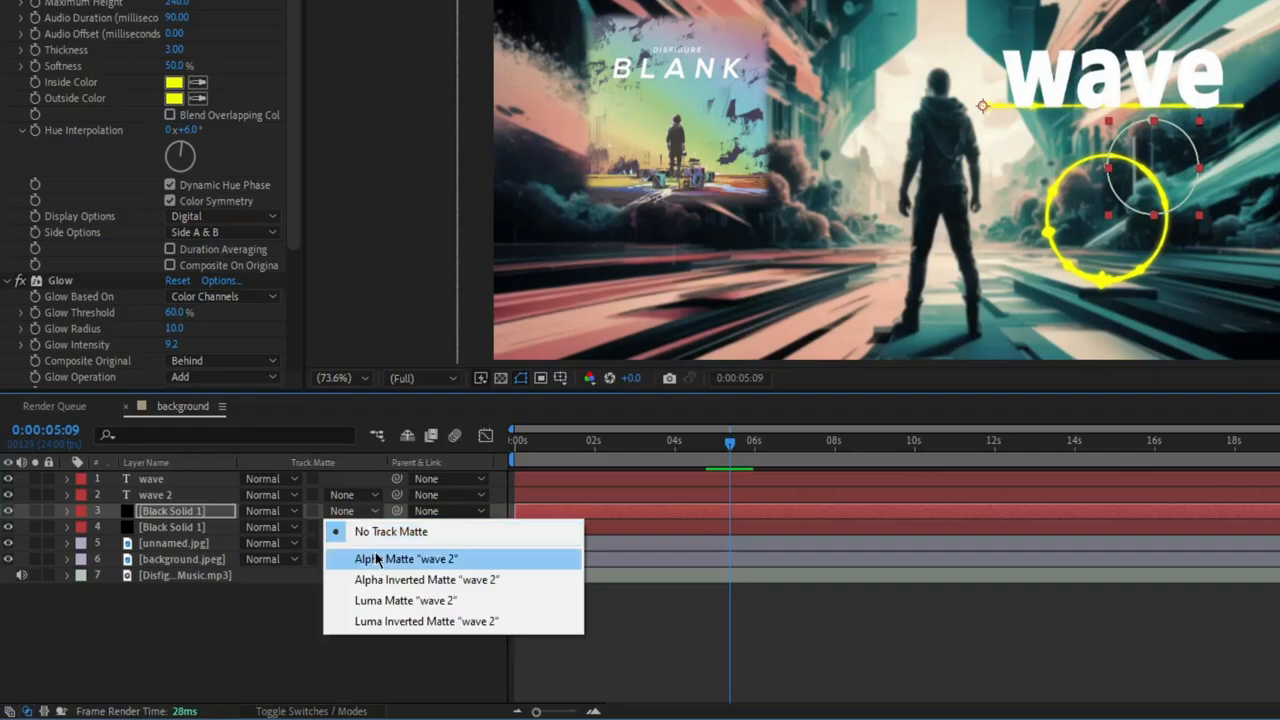
pyautogui.click(376, 559)
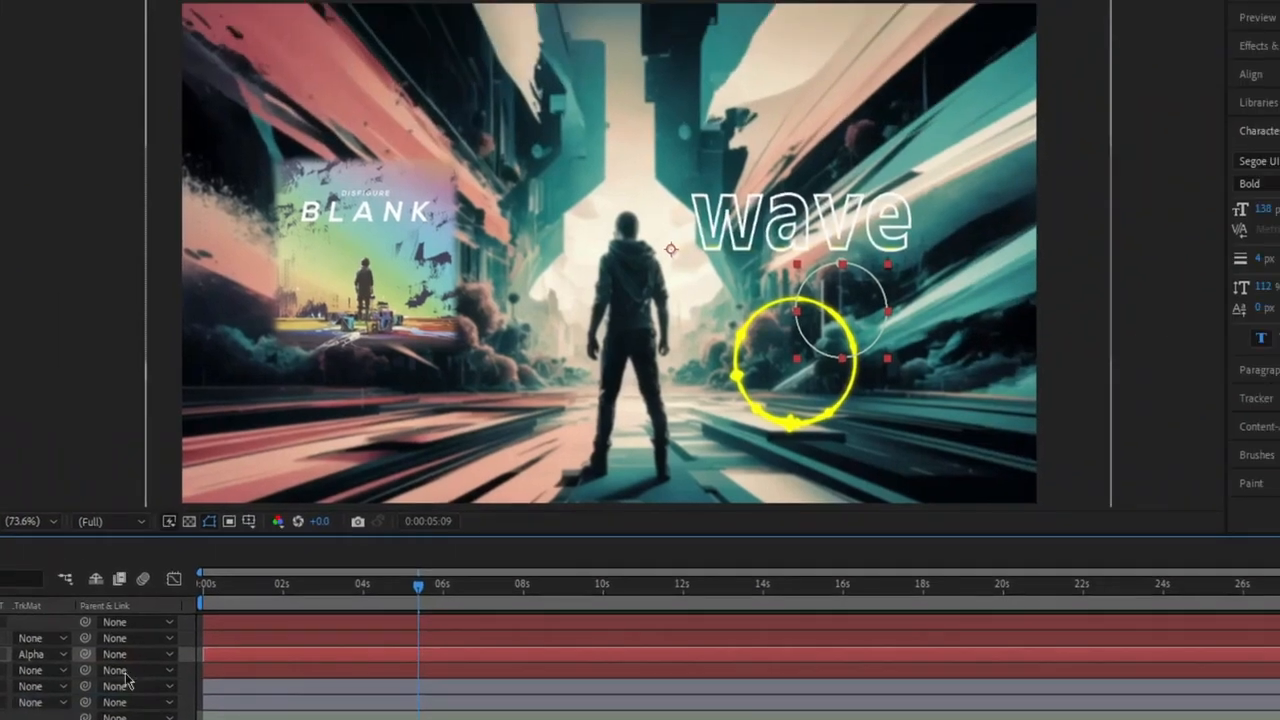
# Move the playhead to 0:00:14:16 and increase the Maximum Height of the spectrum inside the wave text.
pyautogui.moveTo(444, 594); pyautogui.dragTo(790, 594)
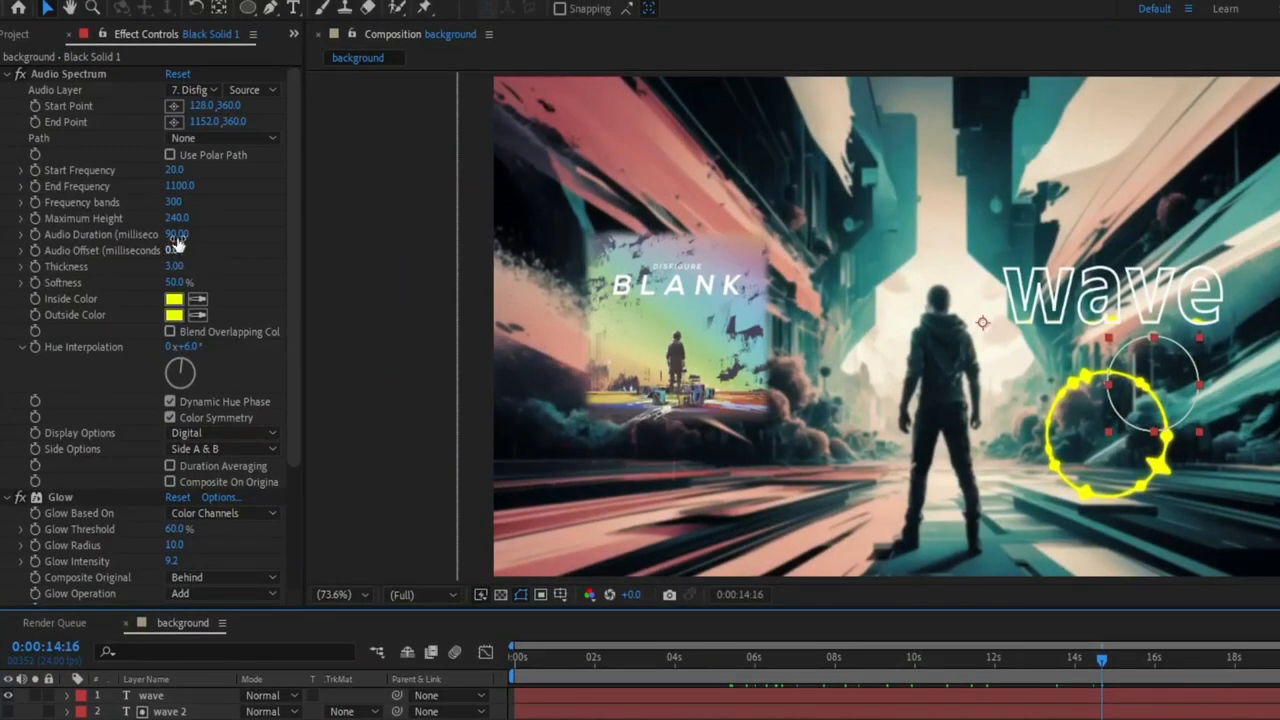
pyautogui.moveTo(173, 220); pyautogui.dragTo(216, 218)
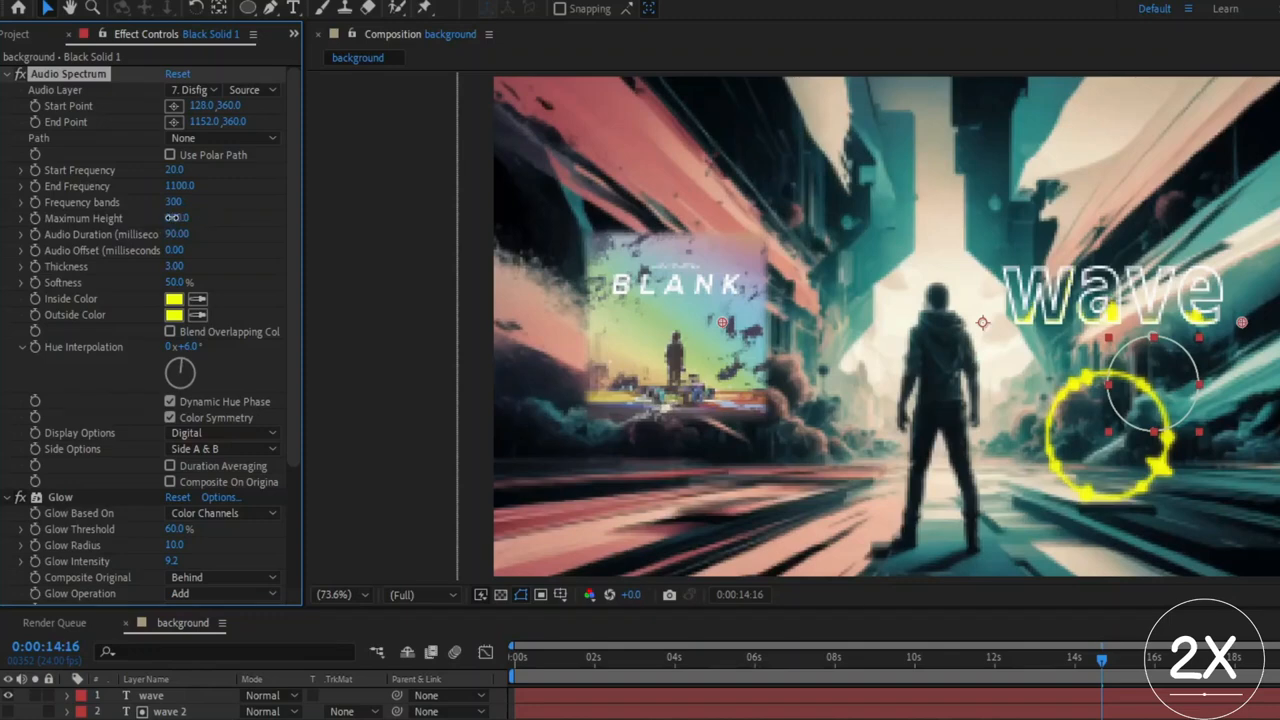
pyautogui.click(605, 405)
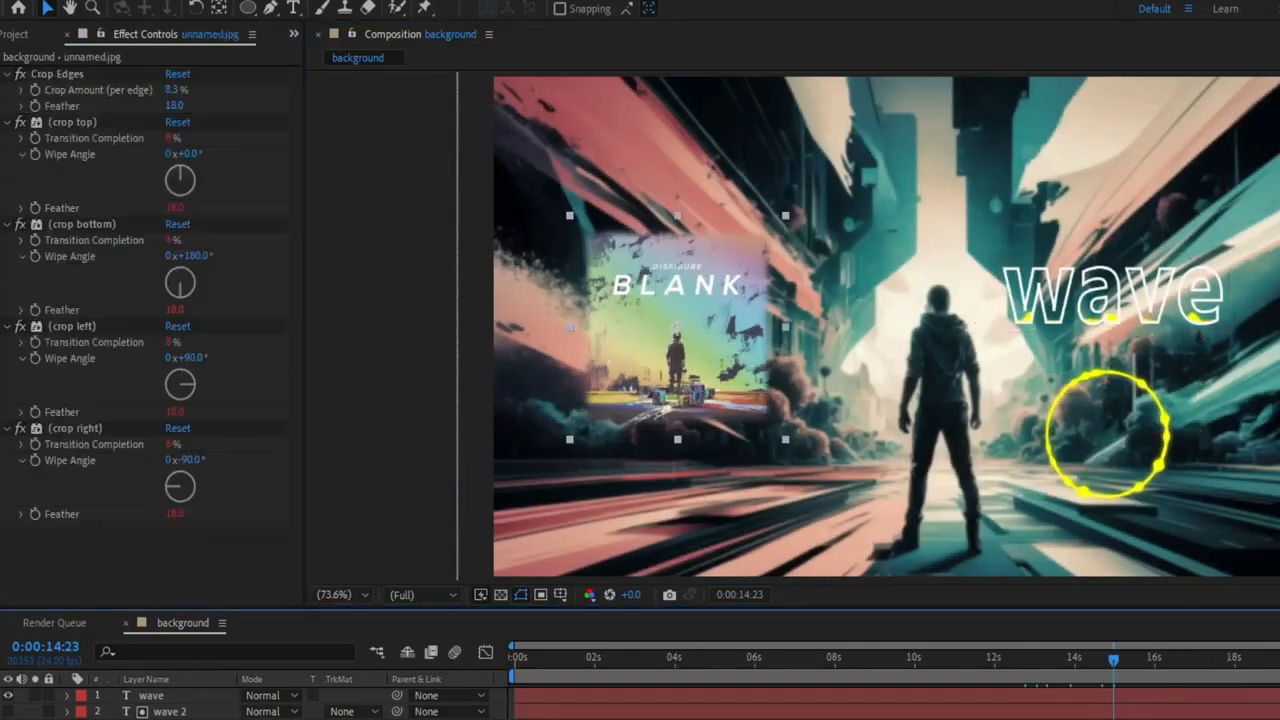
# Scale up the feathered cover image on the composition's left side.
pyautogui.moveTo(262, 719); pyautogui.dragTo(295, 719)
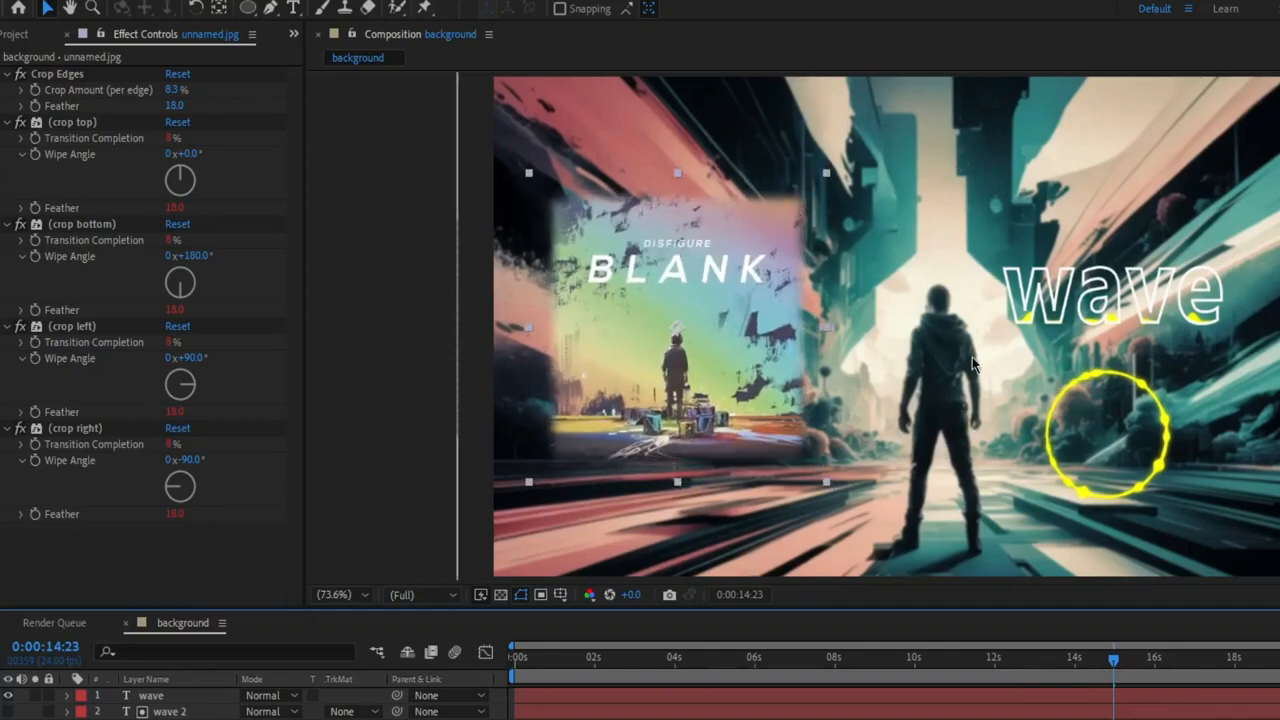
pyautogui.click(973, 360)
# Change the wave text's stroke color to black.
pyautogui.click(178, 697)
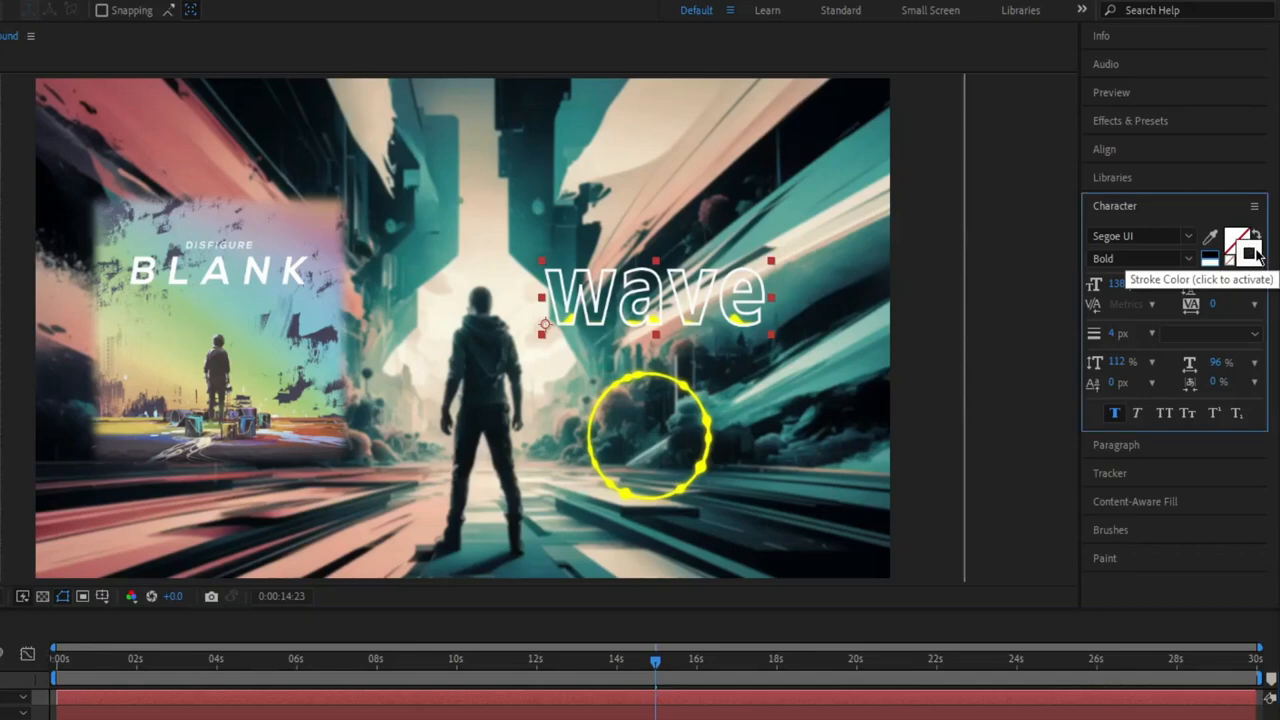
pyautogui.click(1250, 250)
pyautogui.click(399, 311)
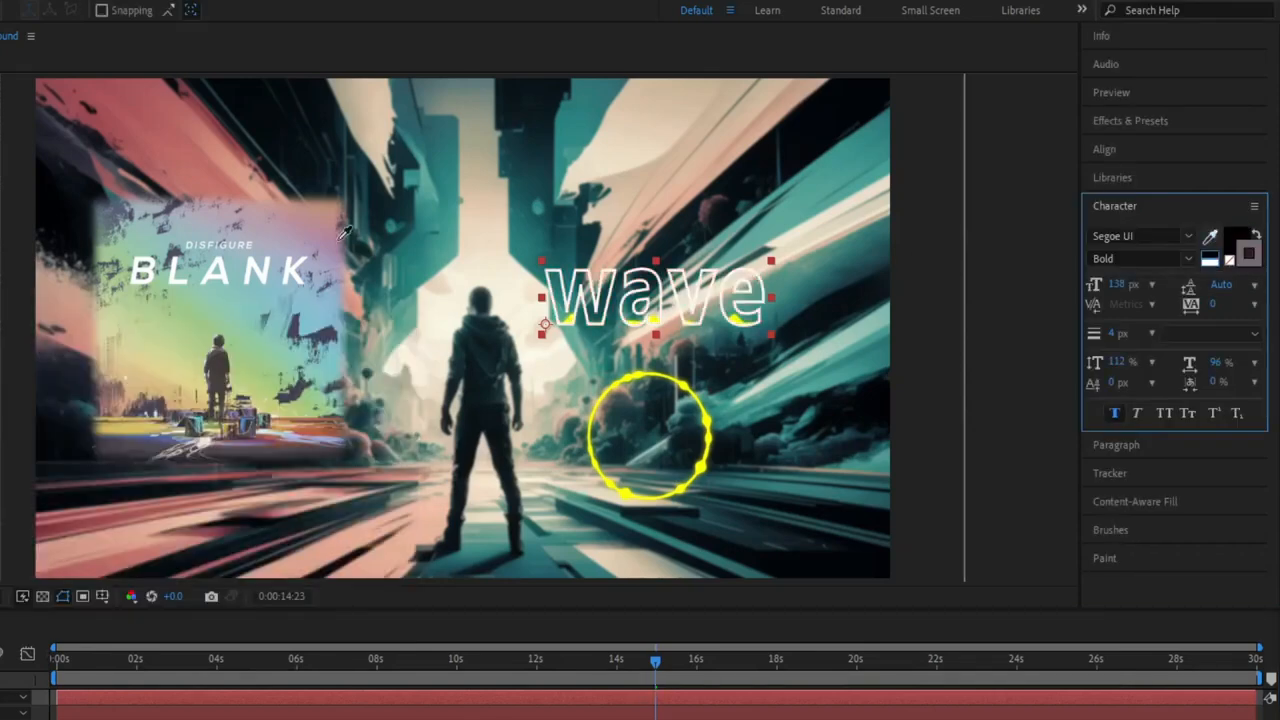
pyautogui.click(588, 317)
pyautogui.click(1250, 254)
pyautogui.click(216, 347)
pyautogui.moveTo(12, 368)
pyautogui.mouseDown()
pyautogui.moveTo(28, 363)
pyautogui.moveTo(40, 594)
pyautogui.moveTo(37, 351)
pyautogui.moveTo(0, 344)
pyautogui.moveTo(363, 712)
pyautogui.mouseUp()
pyautogui.click(216, 453)
pyautogui.click(361, 348)
# Move the playhead to 0:00:15:04 and raise the Maximum Height of the spectrum inside the wave text to 2170.
pyautogui.moveTo(656, 661); pyautogui.dragTo(664, 661)
pyautogui.click(660, 717)
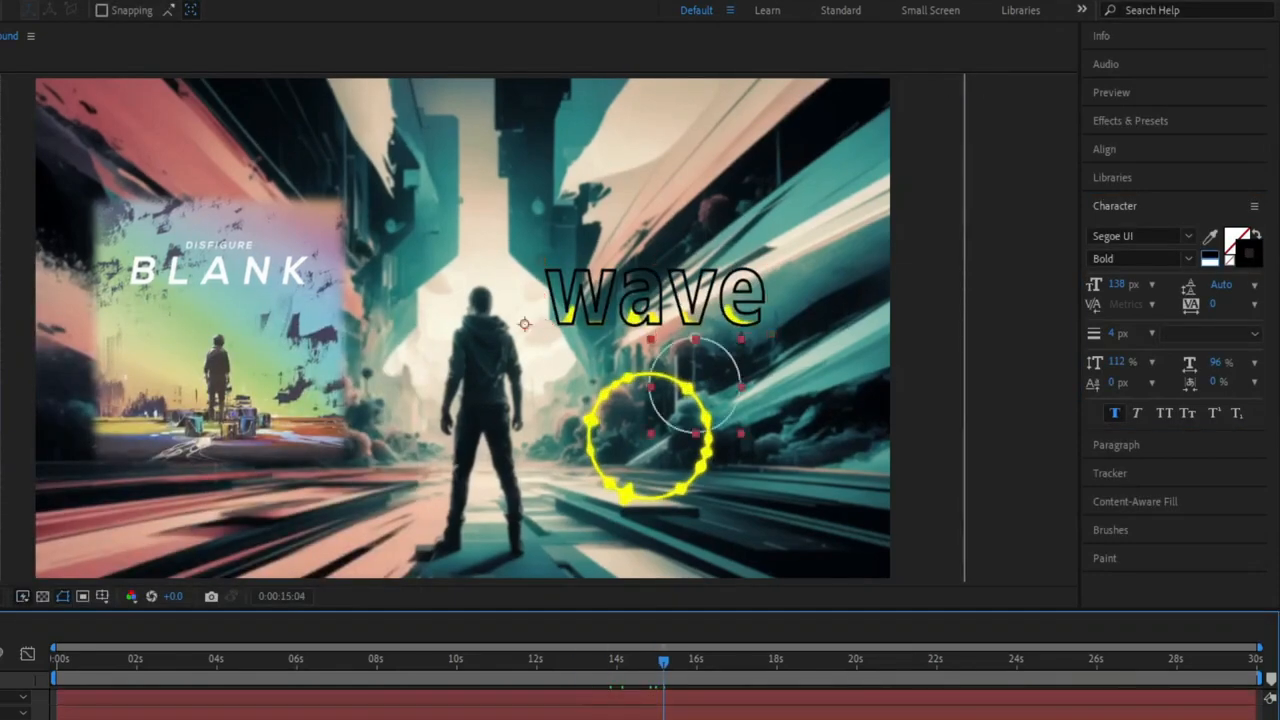
pyautogui.moveTo(178, 218); pyautogui.dragTo(276, 217)
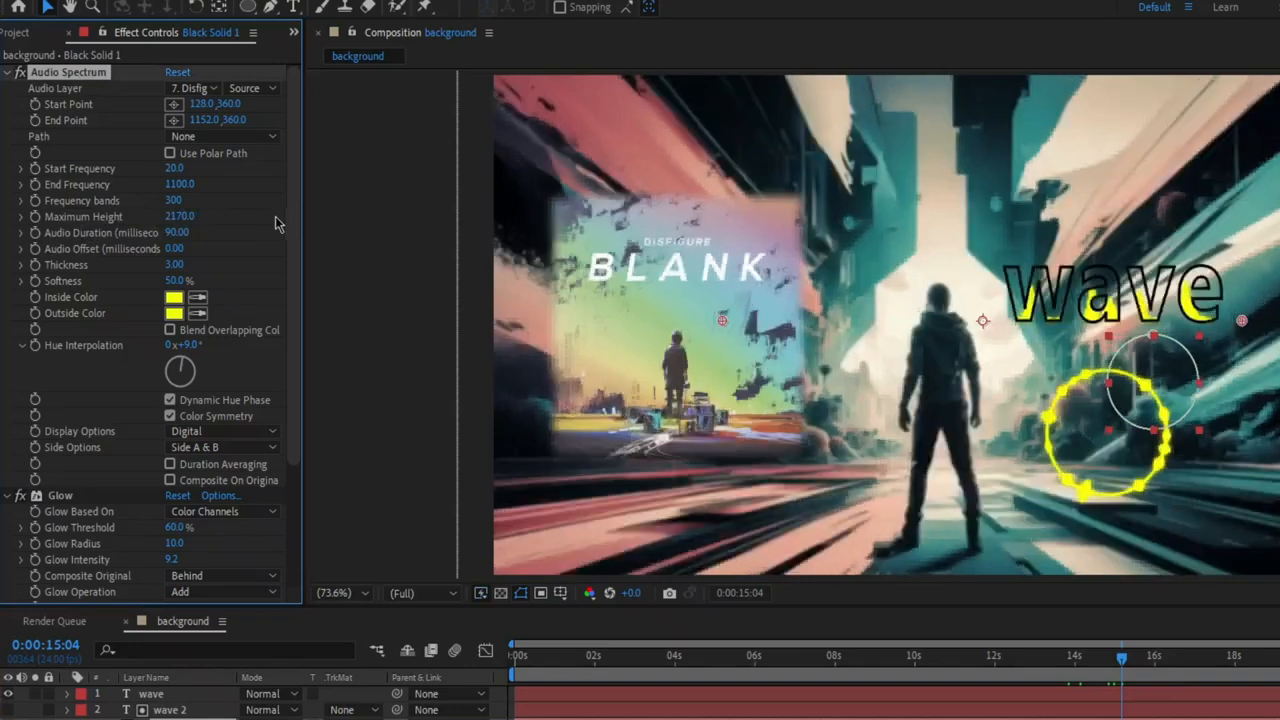
# Set the Inside Color and Outside Color of the spectrum inside the wave text to red.
pyautogui.click(173, 299)
pyautogui.click(674, 343)
pyautogui.moveTo(646, 360); pyautogui.dragTo(655, 336)
pyautogui.click(819, 345)
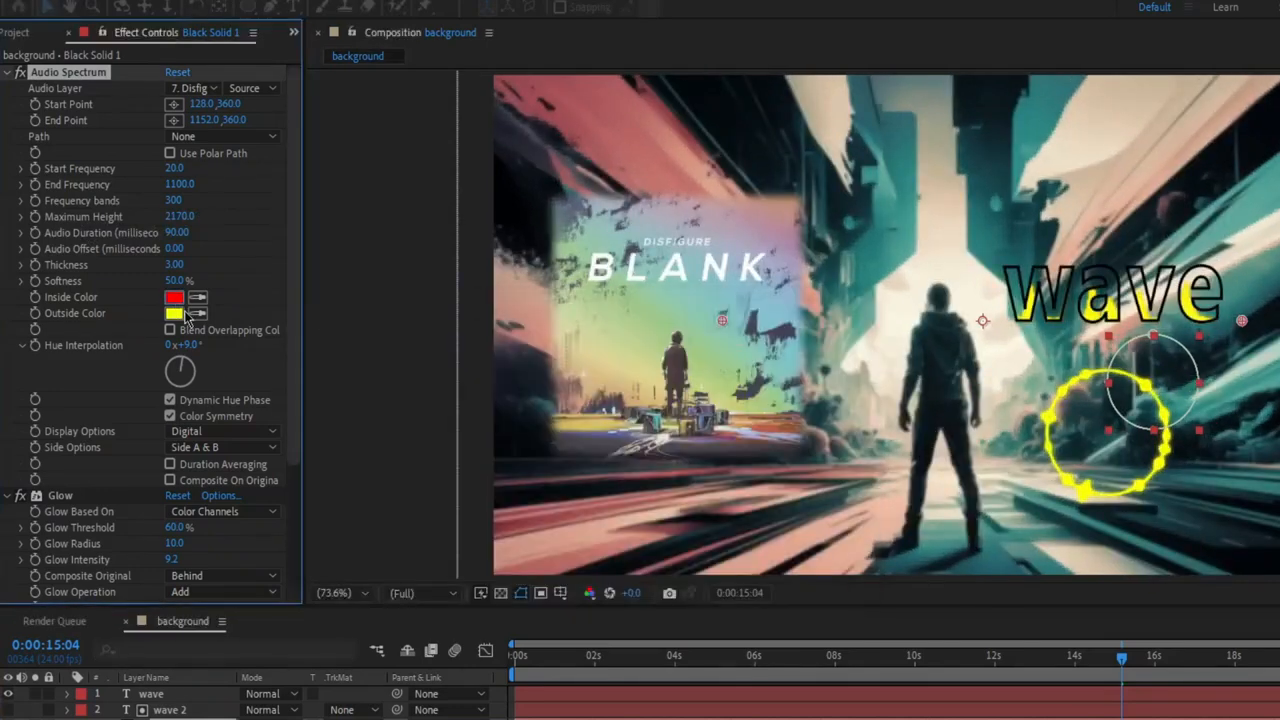
pyautogui.click(198, 313)
pyautogui.click(176, 298)
# At 0:00:15:13, set the wave text spectrum's Frequency bands to 187 and its Hue Interpolation to 1x+37°.
pyautogui.moveTo(1122, 658)
pyautogui.mouseDown()
pyautogui.moveTo(1098, 662)
pyautogui.moveTo(1136, 660)
pyautogui.mouseUp()
pyautogui.moveTo(174, 201); pyautogui.dragTo(70, 202)
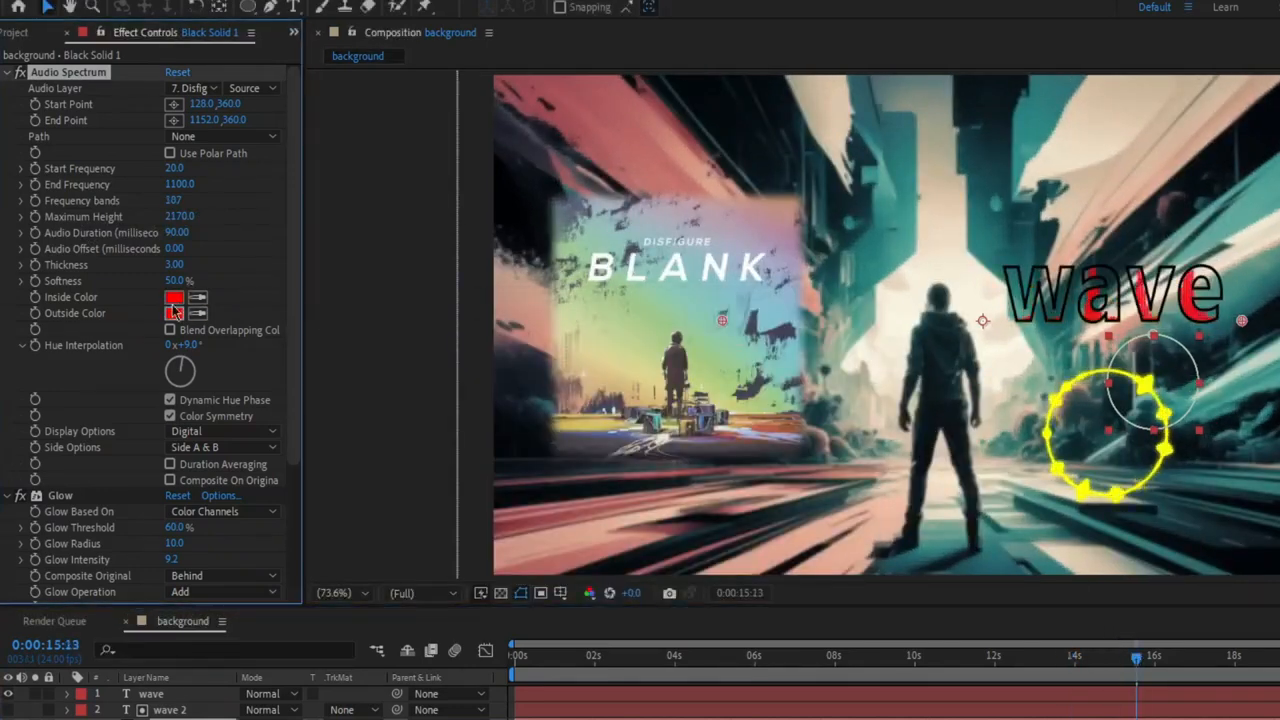
pyautogui.moveTo(231, 340); pyautogui.dragTo(255, 340)
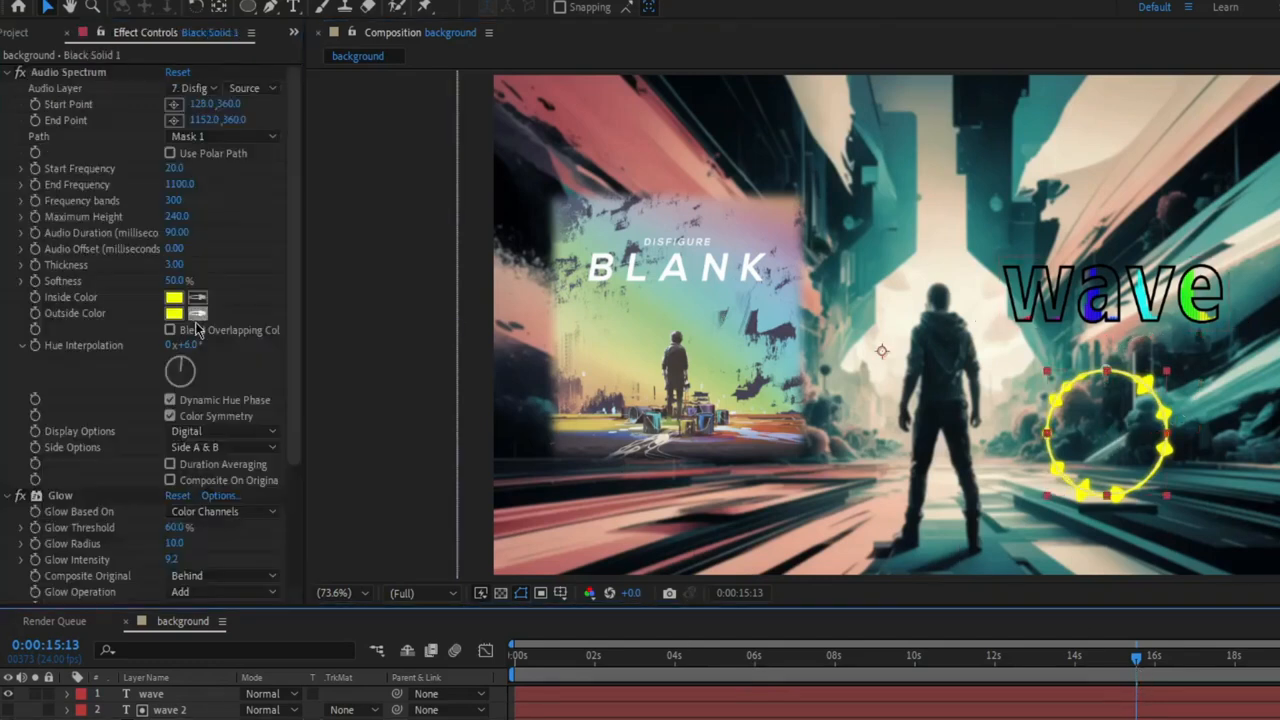
# Set the circular spectrum's Hue Interpolation to 1x+82°.
pyautogui.moveTo(205, 344); pyautogui.dragTo(359, 351)
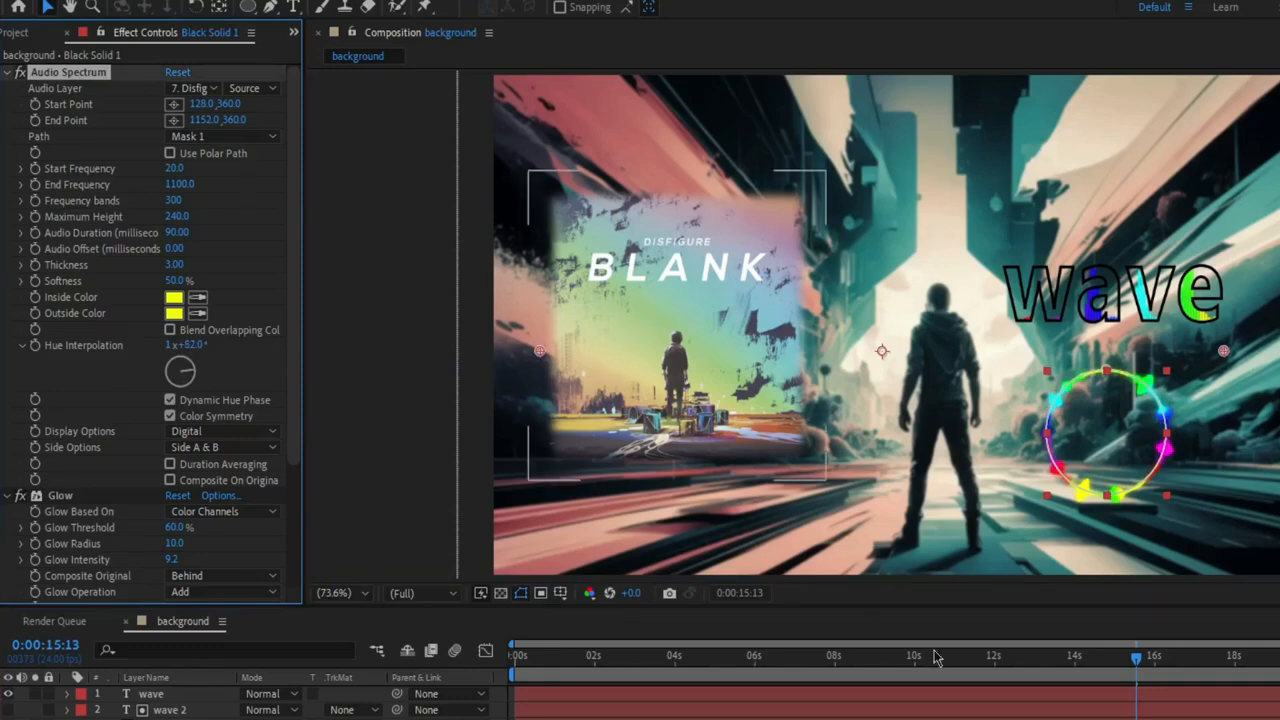
pyautogui.click(998, 544)
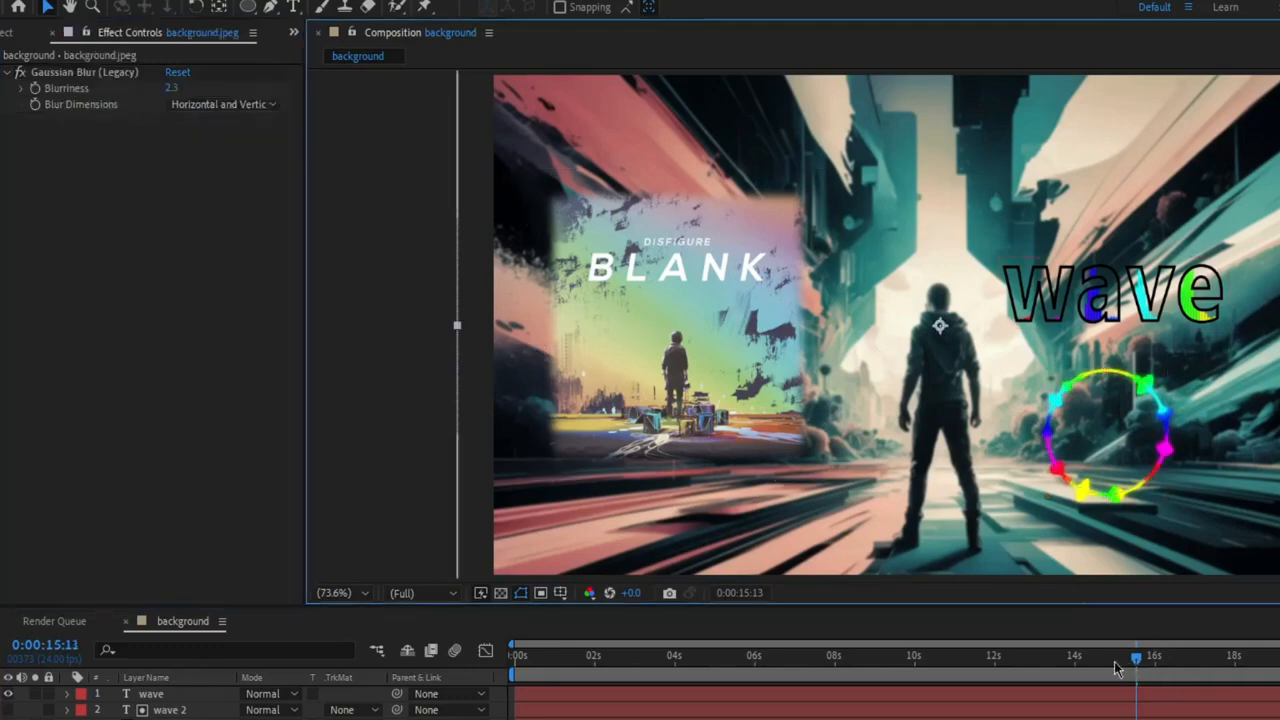
# Return the playhead to the start of the composition and preview the animation.
pyautogui.moveTo(1115, 663); pyautogui.dragTo(516, 686)
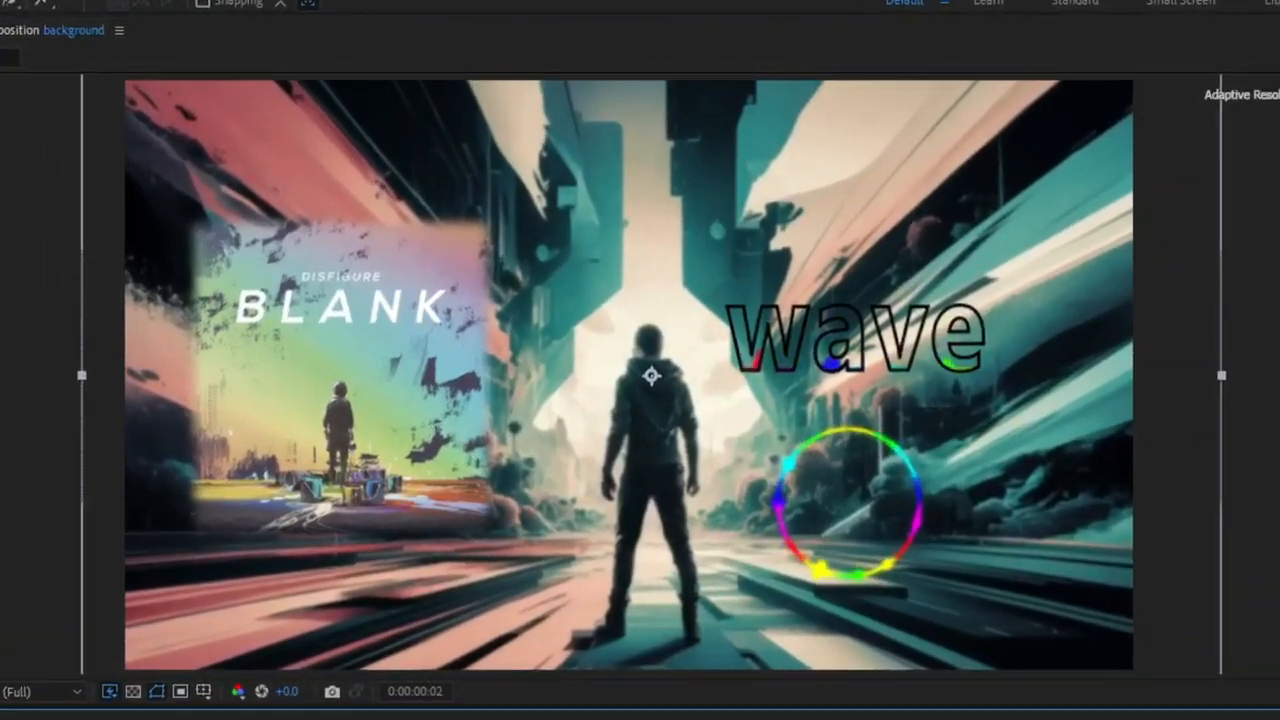
pyautogui.press('space')
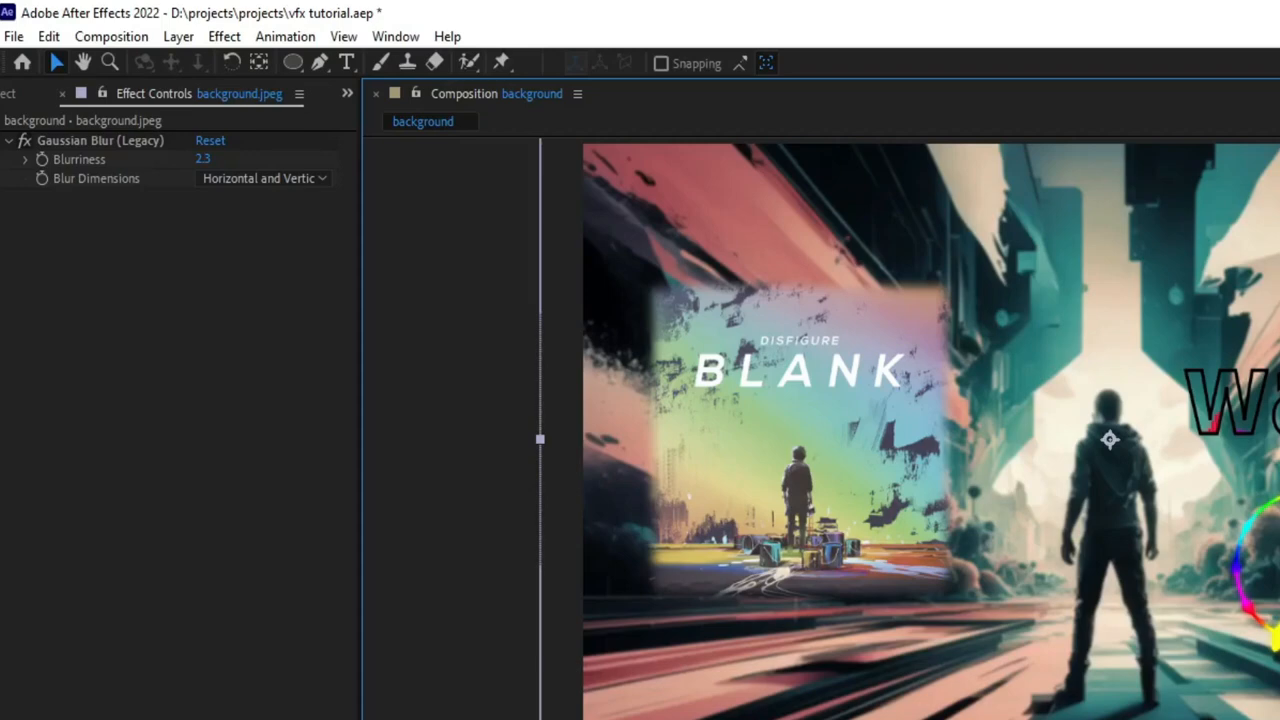
# Add the background composition to the Render Queue for export.
pyautogui.click(14, 36)
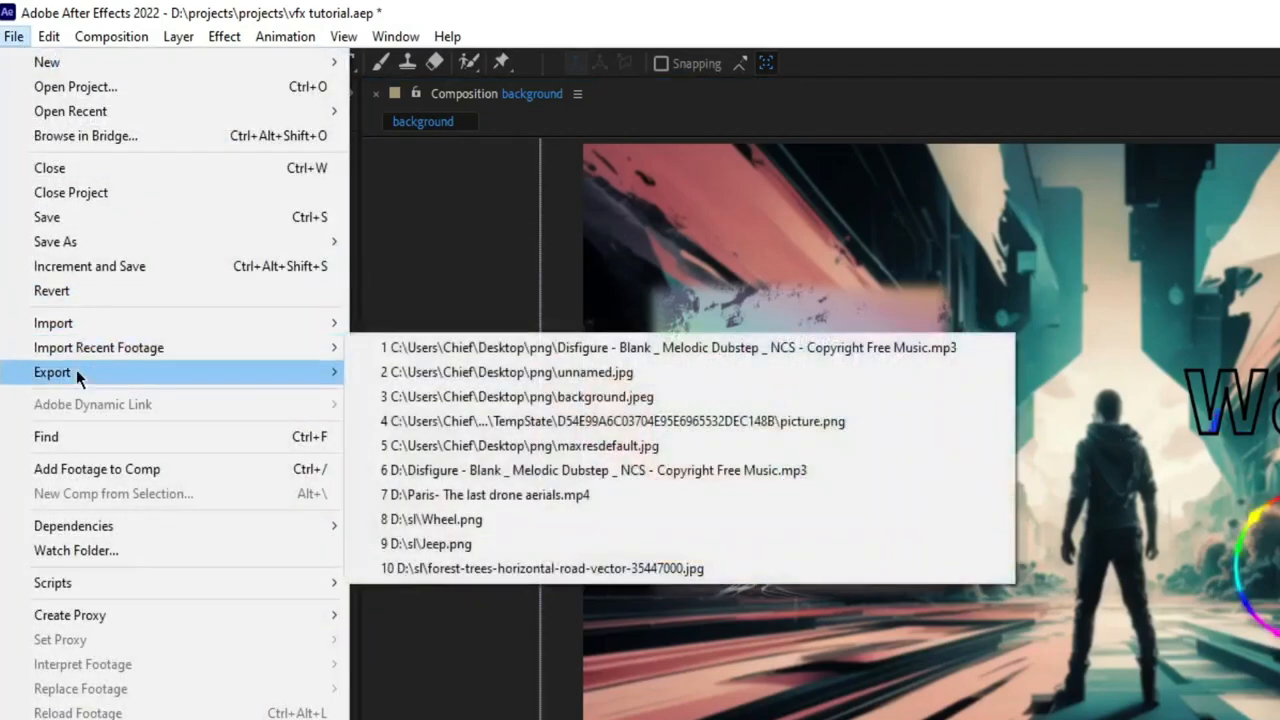
pyautogui.moveTo(335, 378)
pyautogui.click(428, 396)
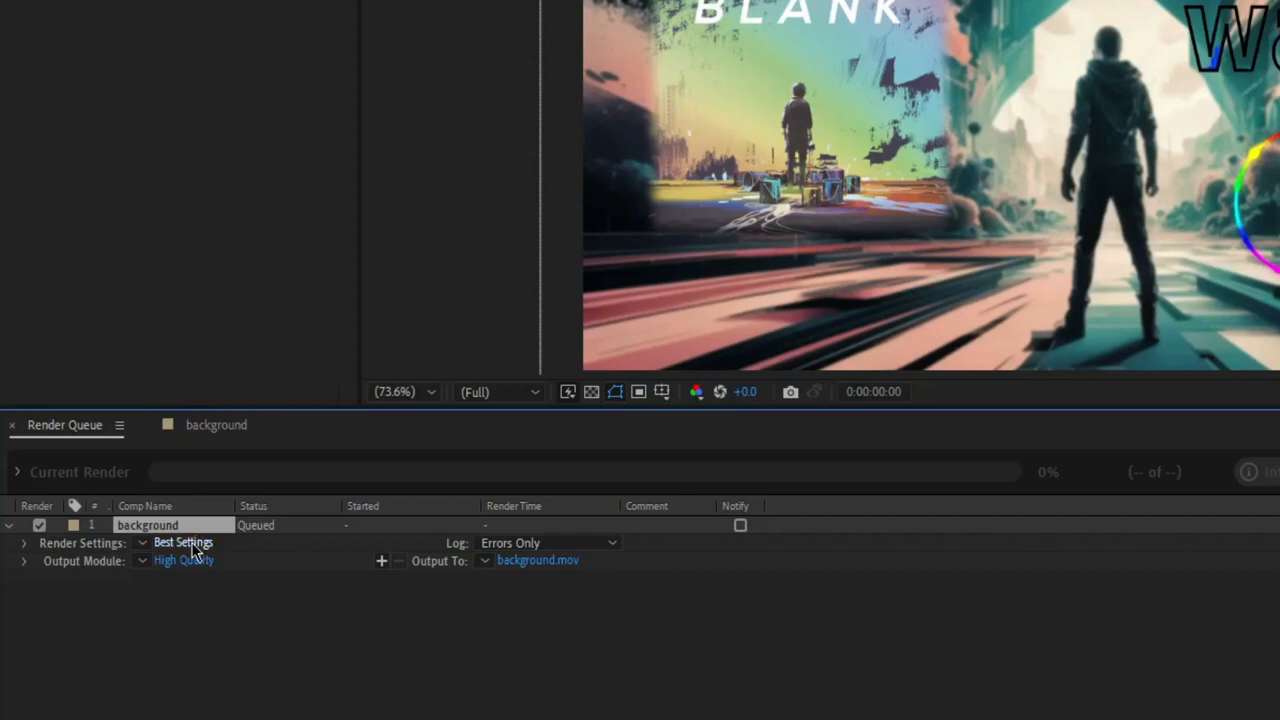
# Choose Best quality and Full resolution in the queued composition's Render Settings.
pyautogui.click(195, 550)
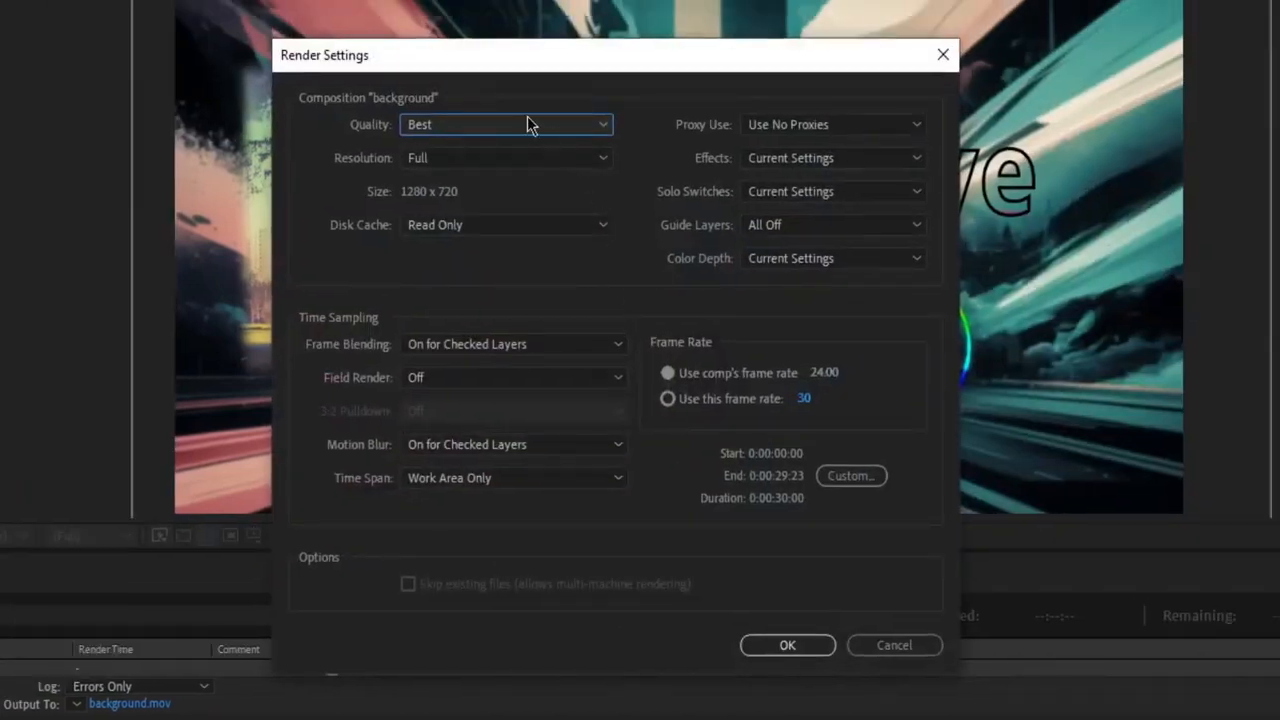
pyautogui.click(474, 135)
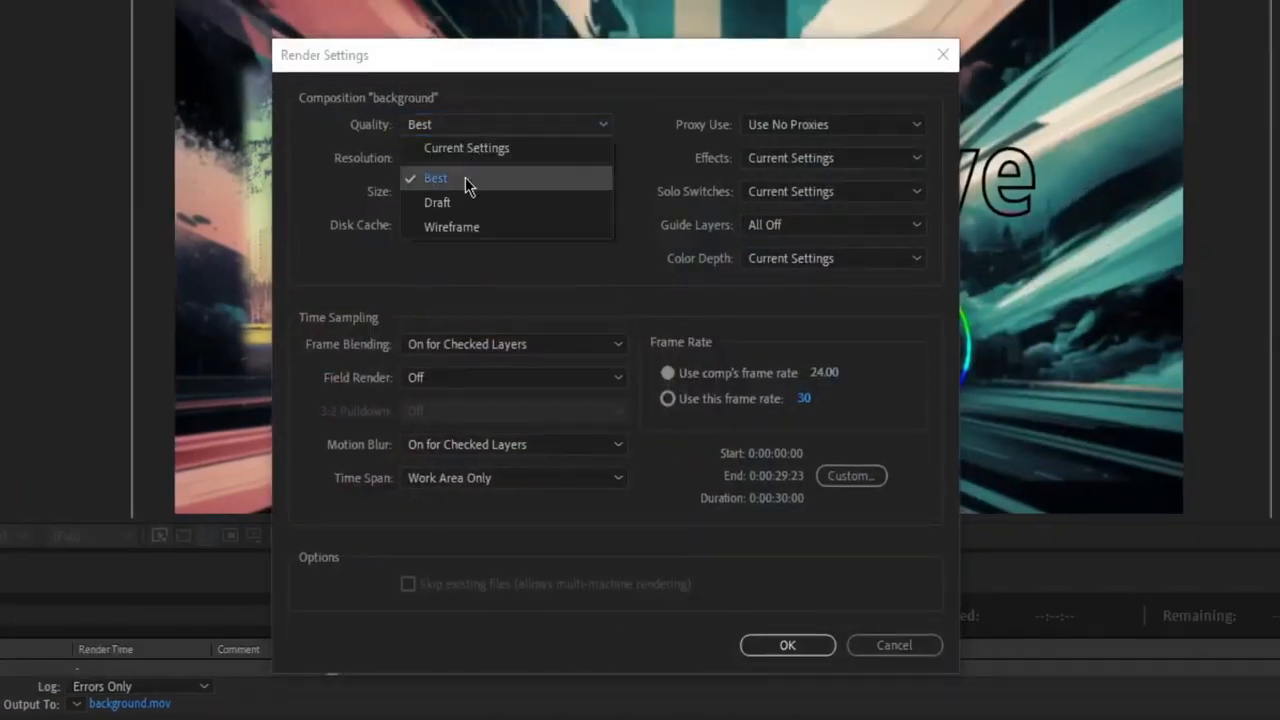
pyautogui.click(465, 177)
pyautogui.click(478, 160)
pyautogui.click(457, 212)
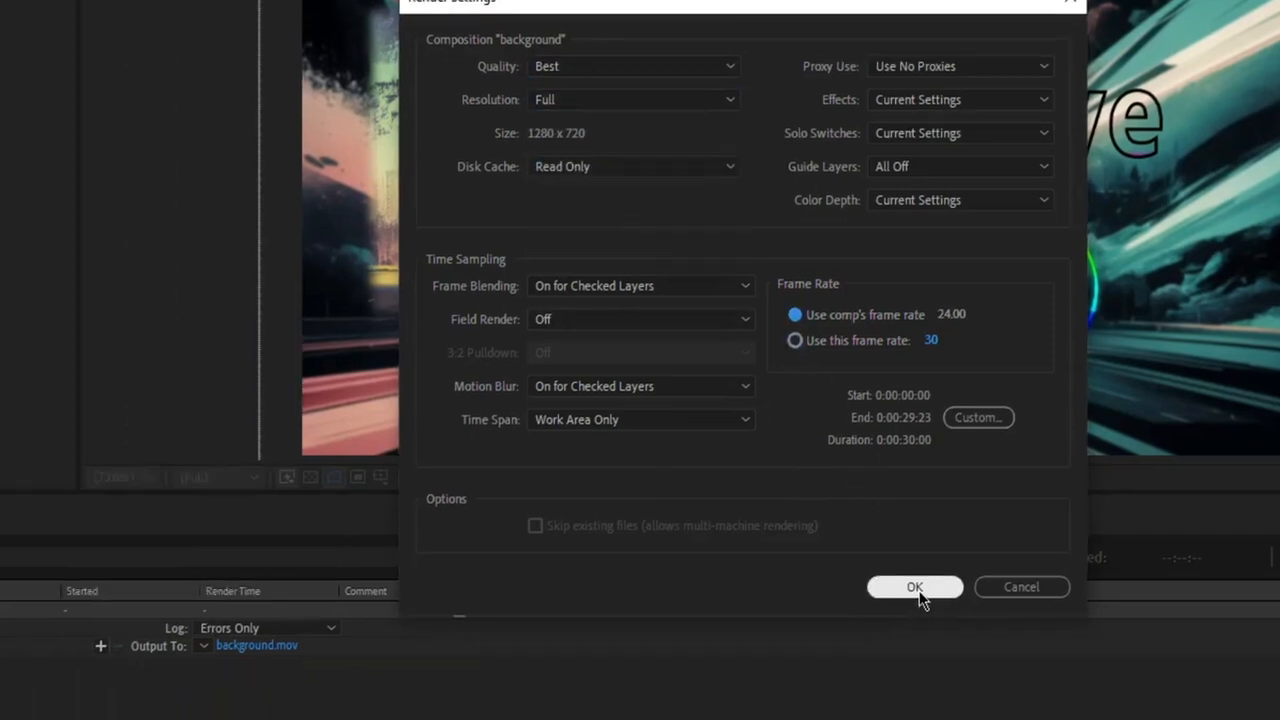
pyautogui.click(787, 645)
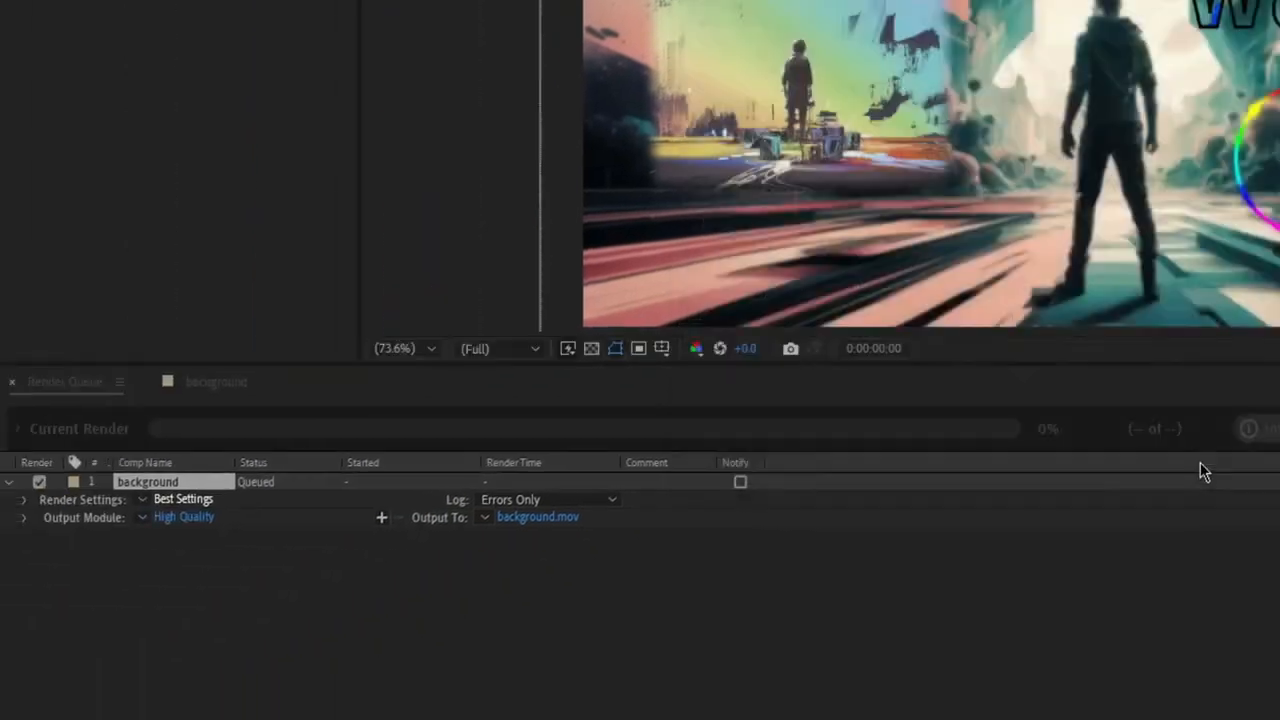
# Choose QuickTime as the output module's format.
pyautogui.click(183, 517)
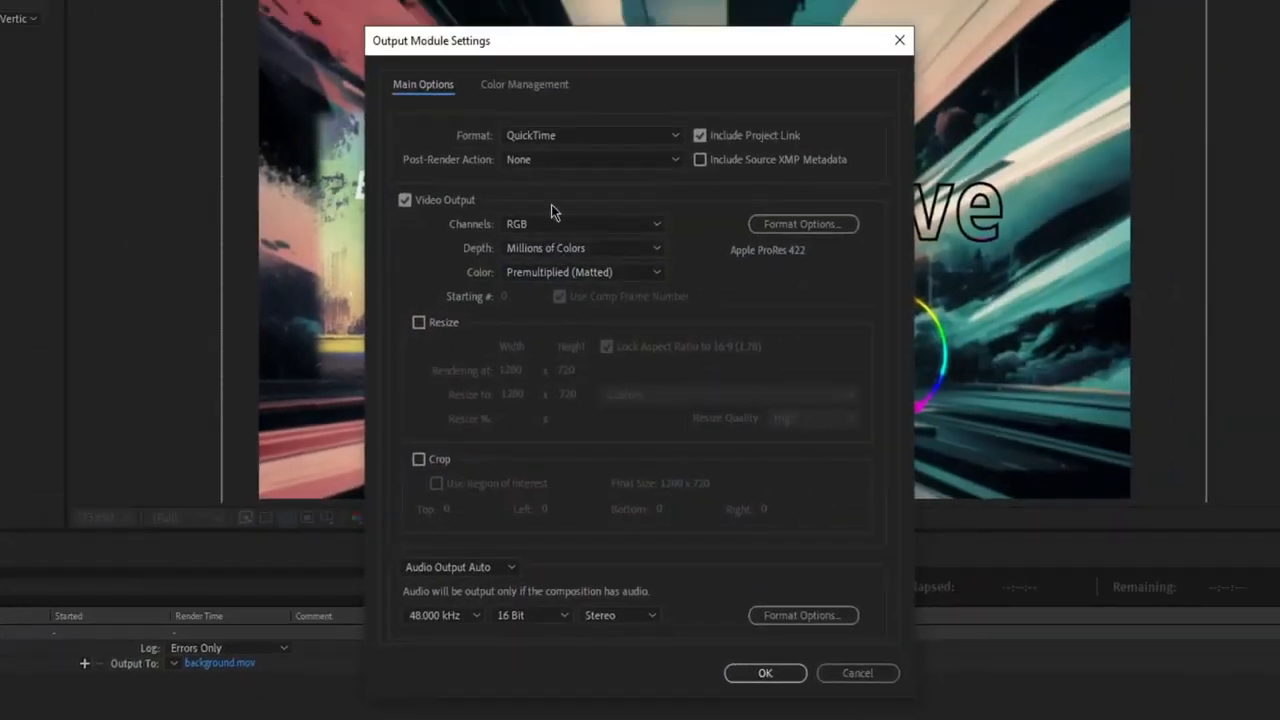
pyautogui.click(560, 138)
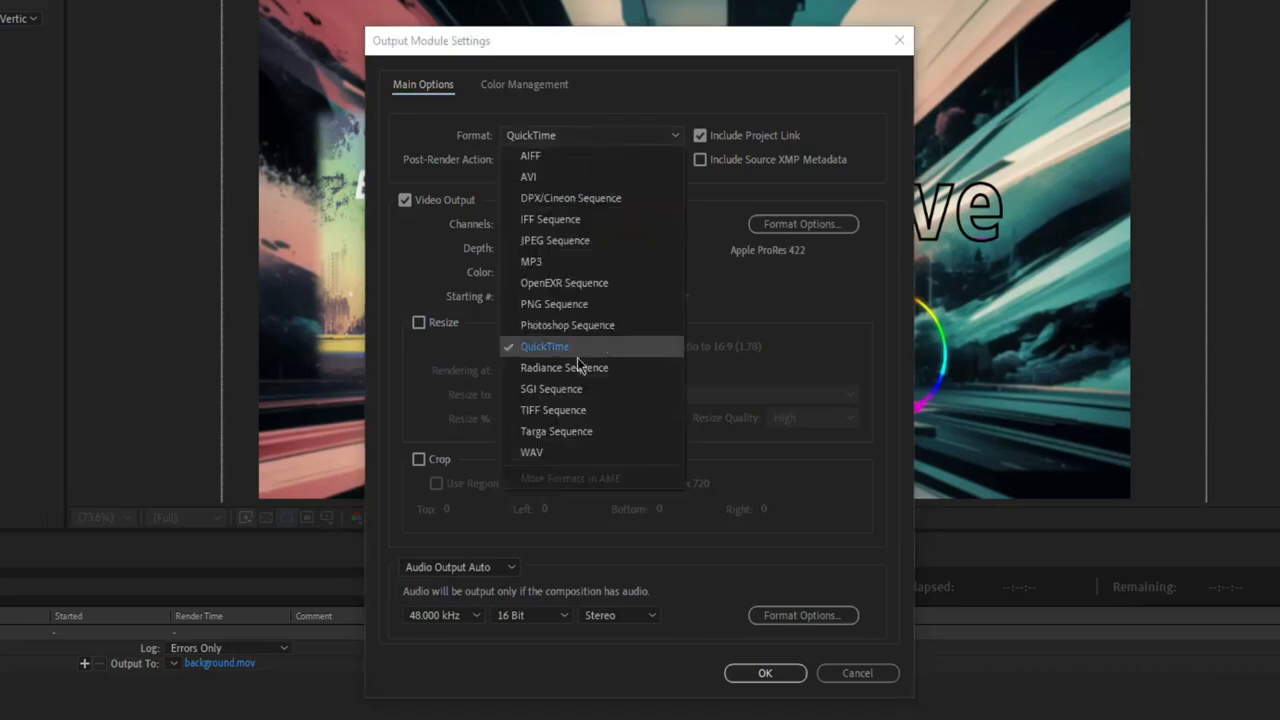
pyautogui.click(577, 347)
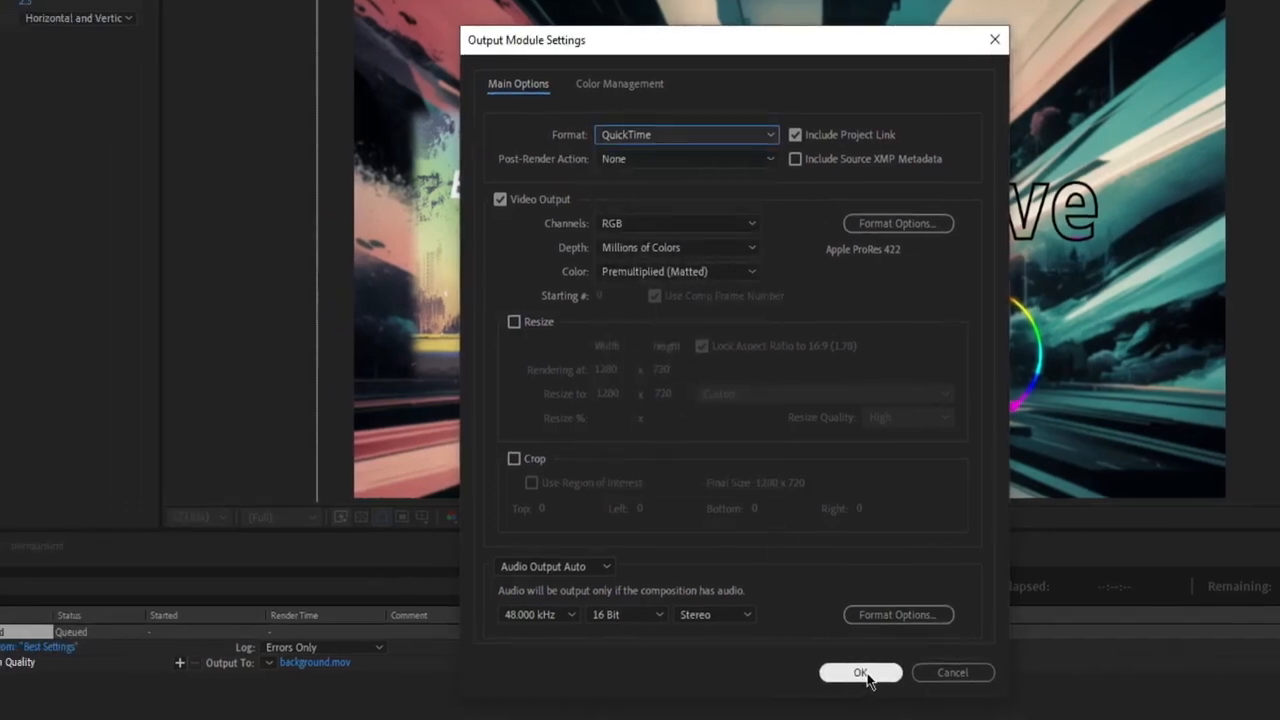
pyautogui.click(765, 673)
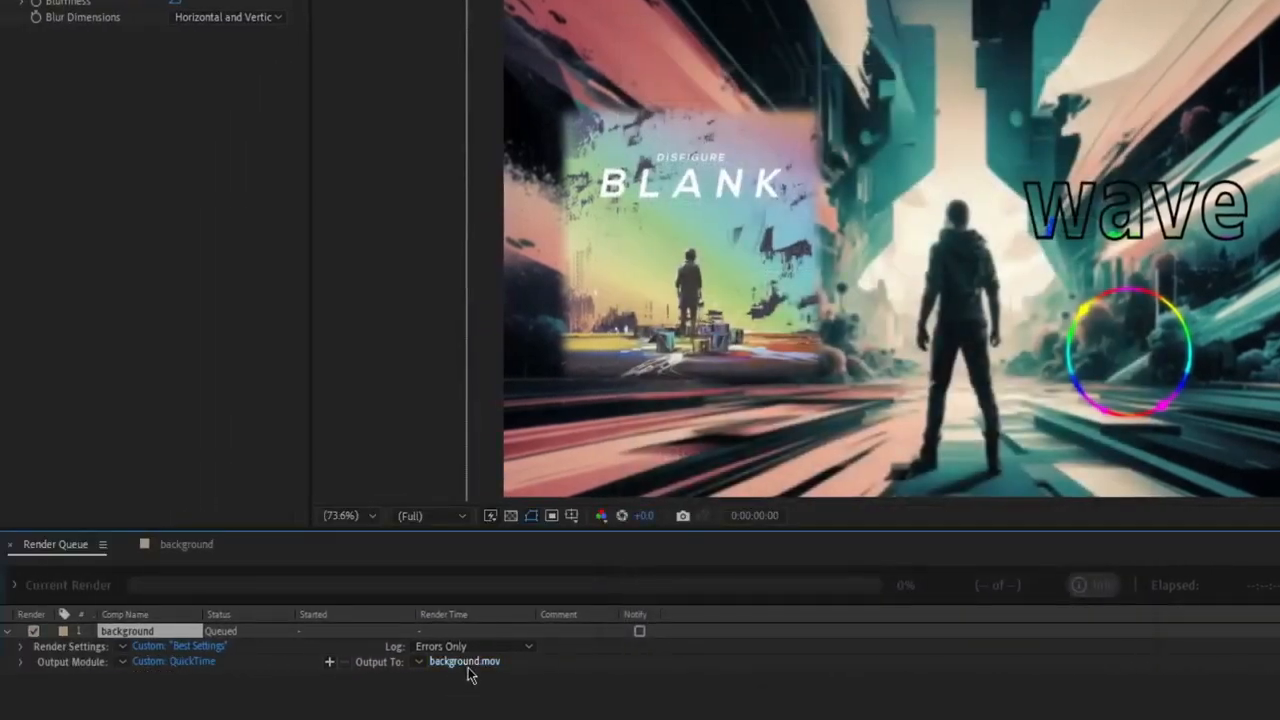
# Name the output movie "vfx tutorial" on Local Disk (D:) and start the render.
pyautogui.click(464, 661)
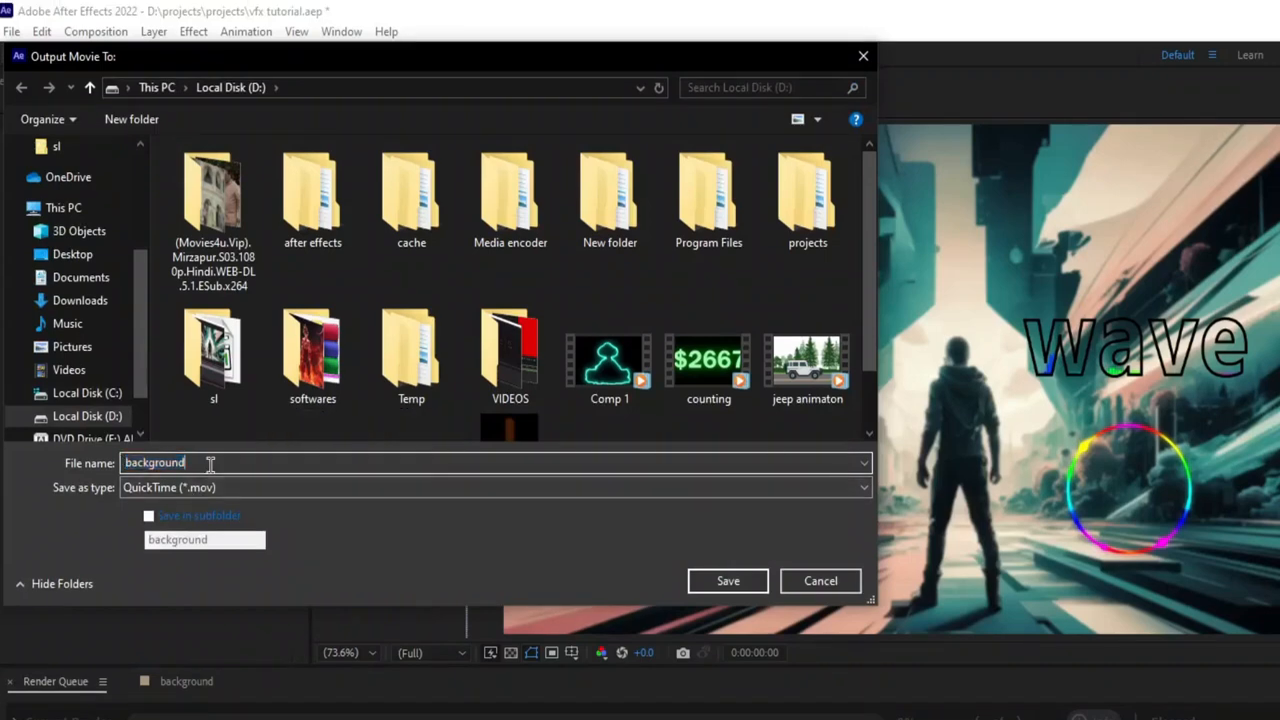
pyautogui.press('BackSpace')
pyautogui.write('vfx tutorial')
pyautogui.press('BackSpace')
pyautogui.press('BackSpace')
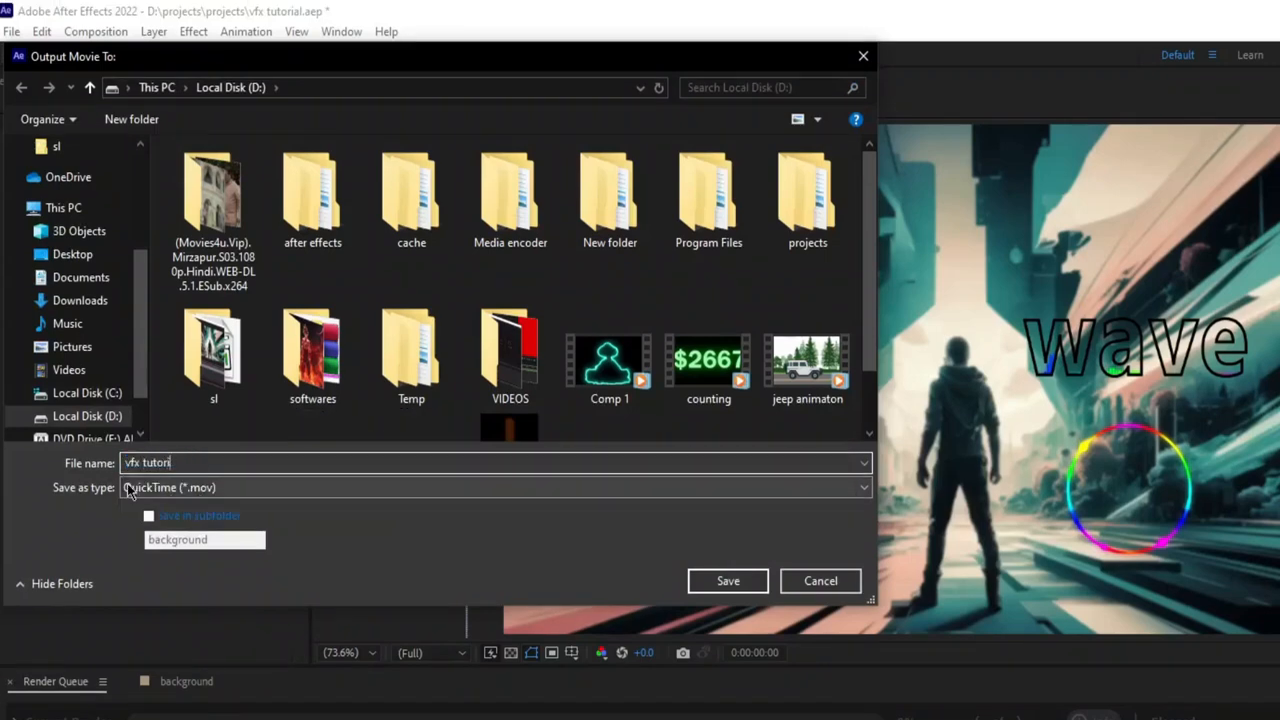
pyautogui.click(728, 581)
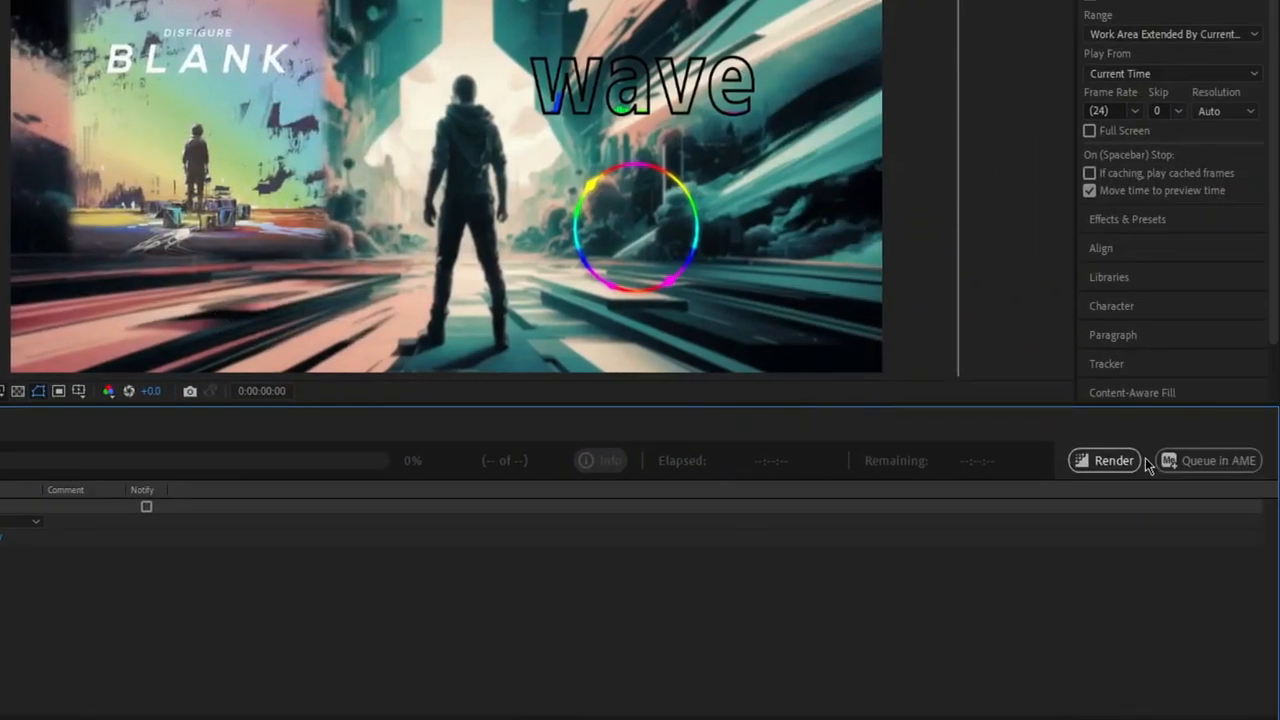
pyautogui.click(1117, 466)
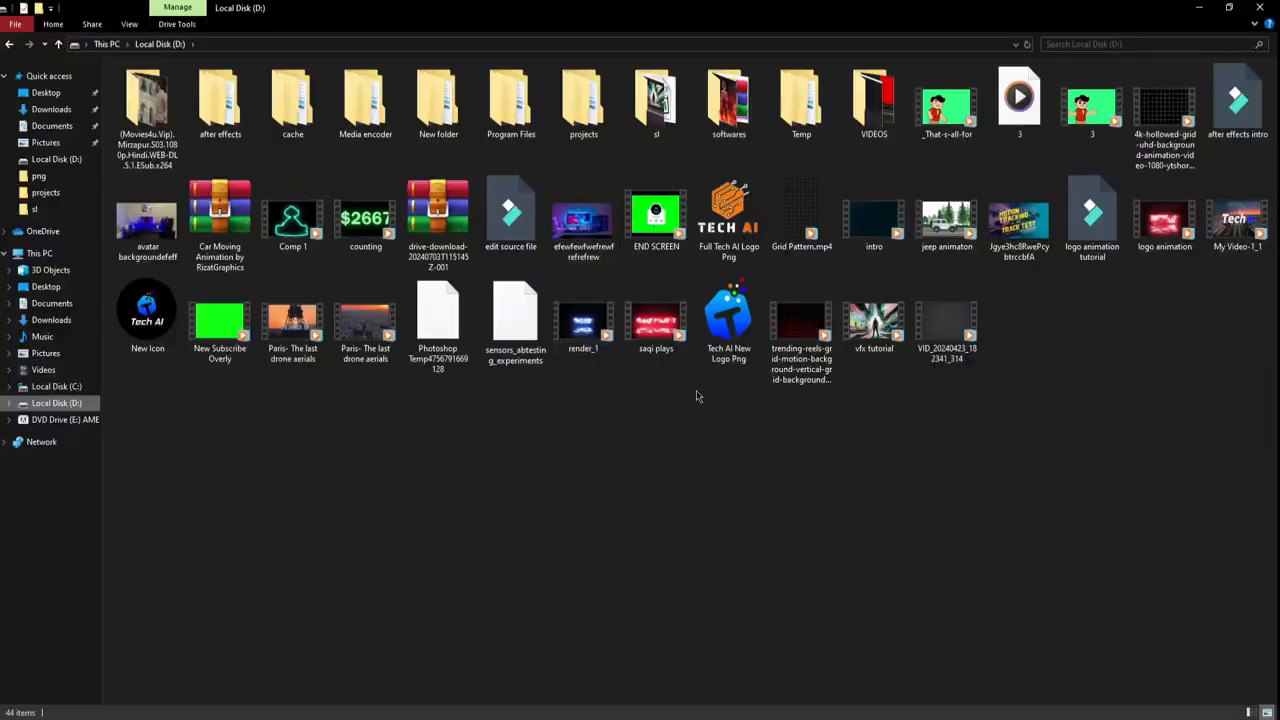
# Play the rendered vfx tutorial video in an enlarged media player window.
pyautogui.click(1200, 8)
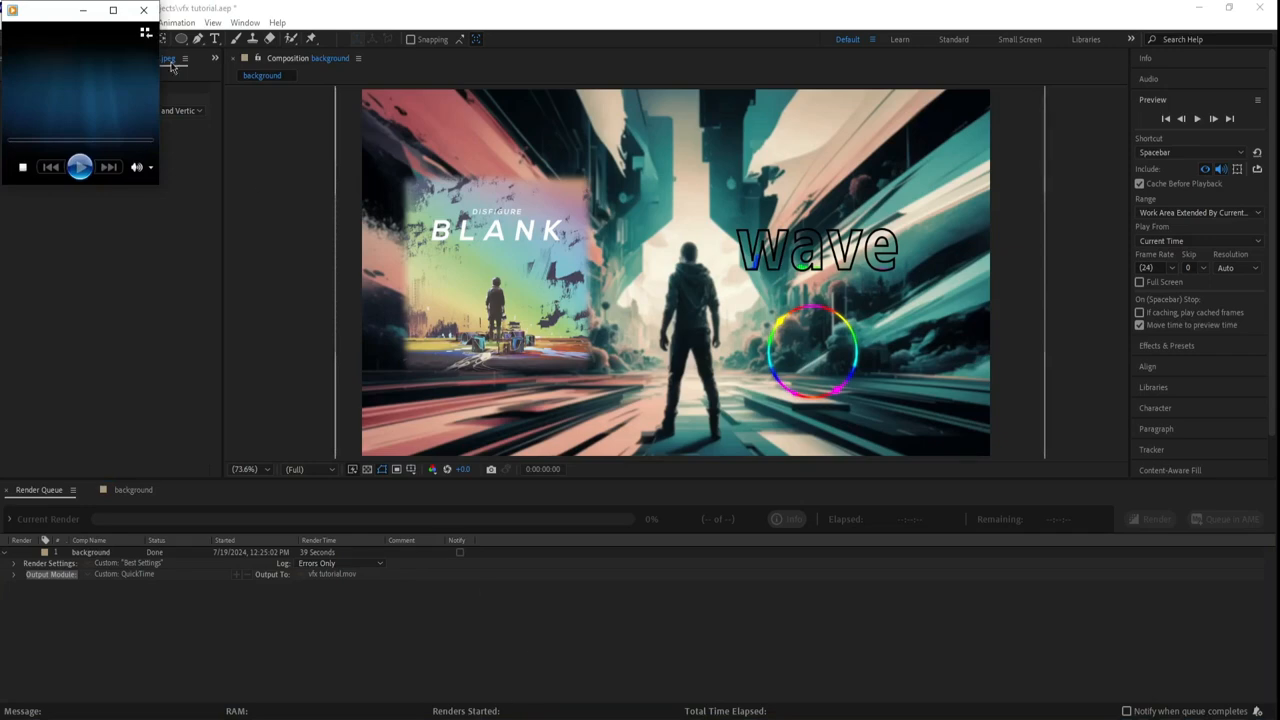
pyautogui.click(113, 9)
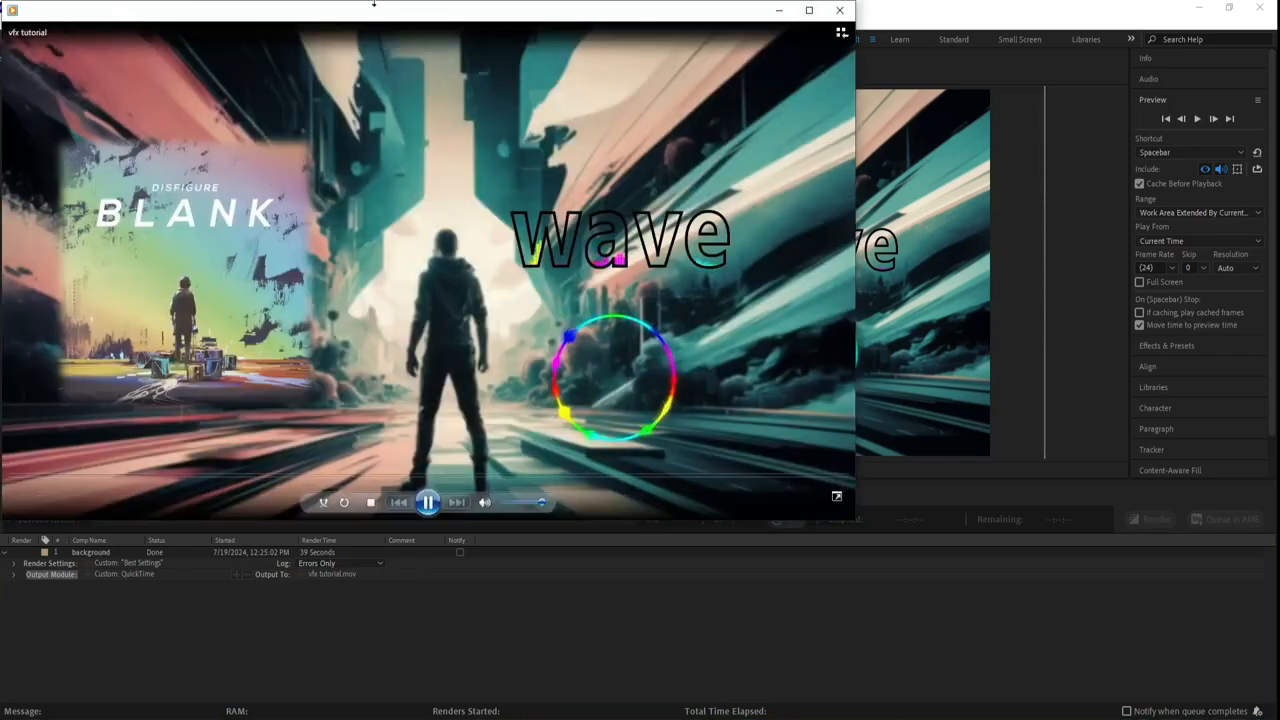